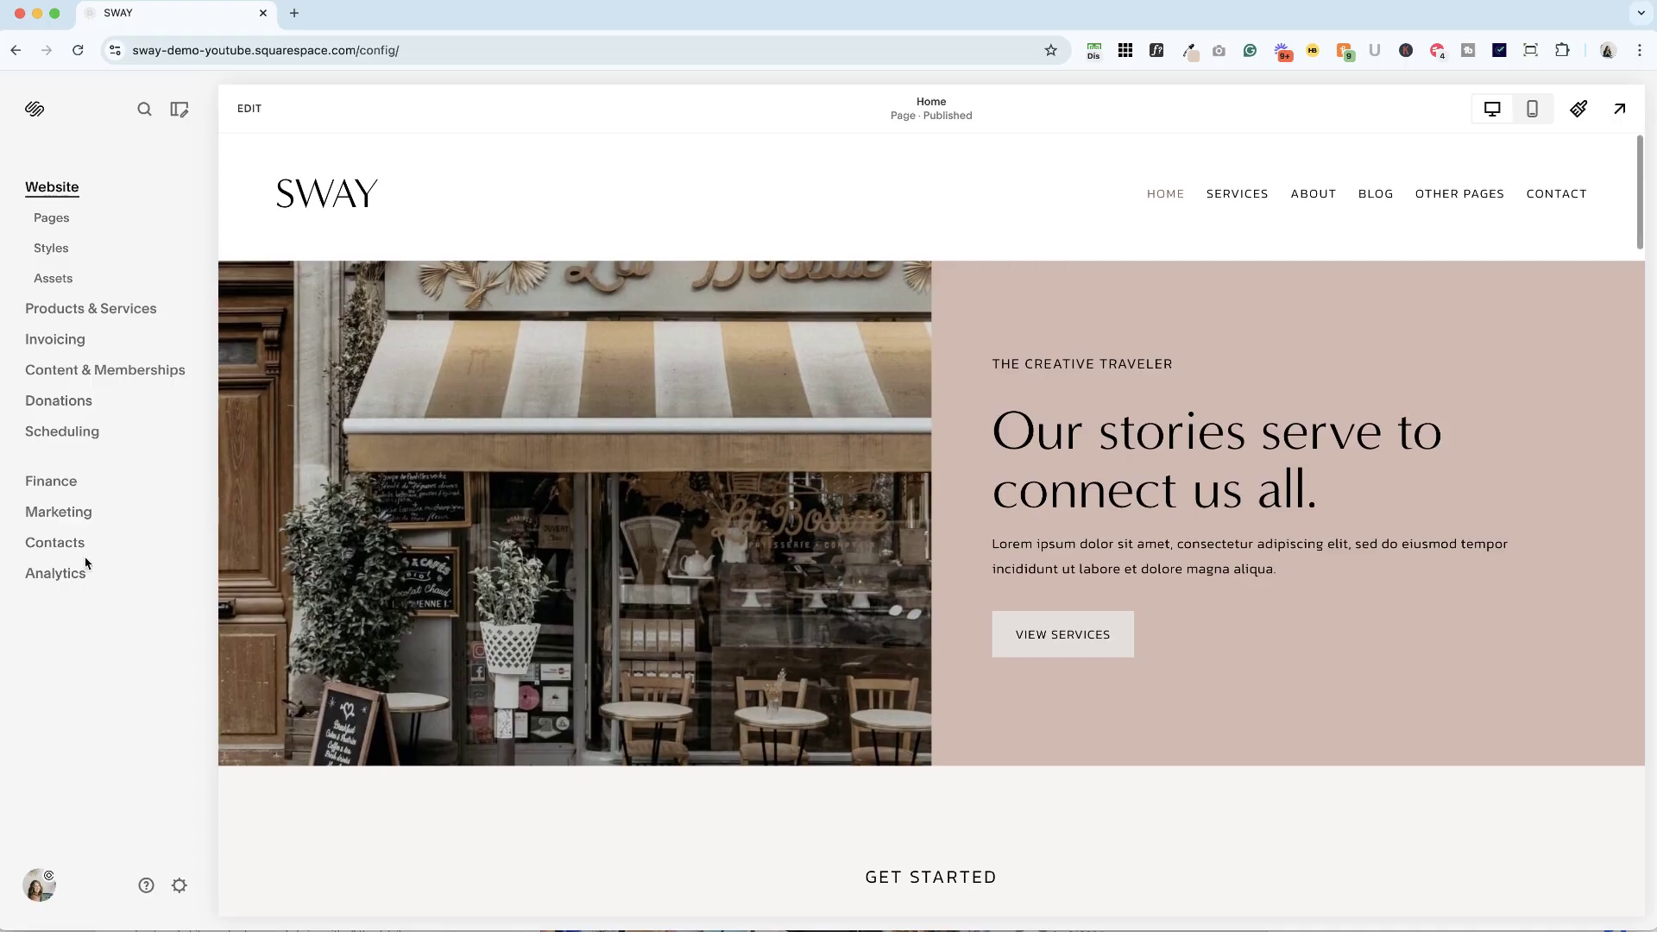
Browse the site's contacts and the gallery of email campaign templates
left_click(54, 543)
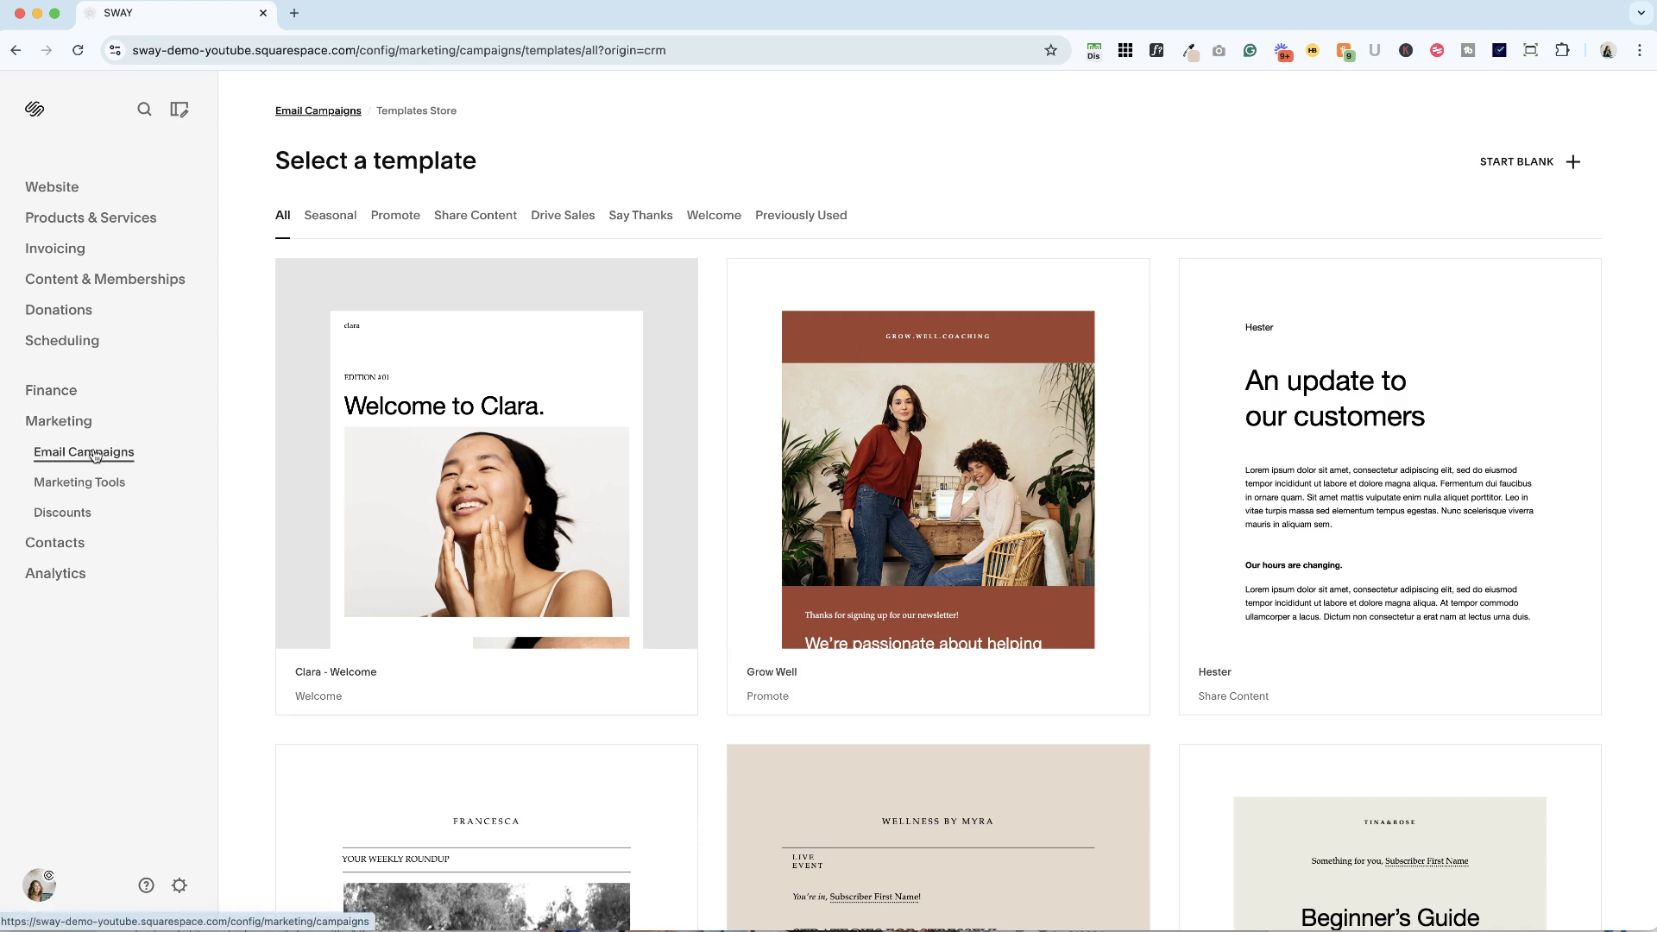
From the website home, start a new campaign under Marketing > Email Campaigns
left_click(65, 189)
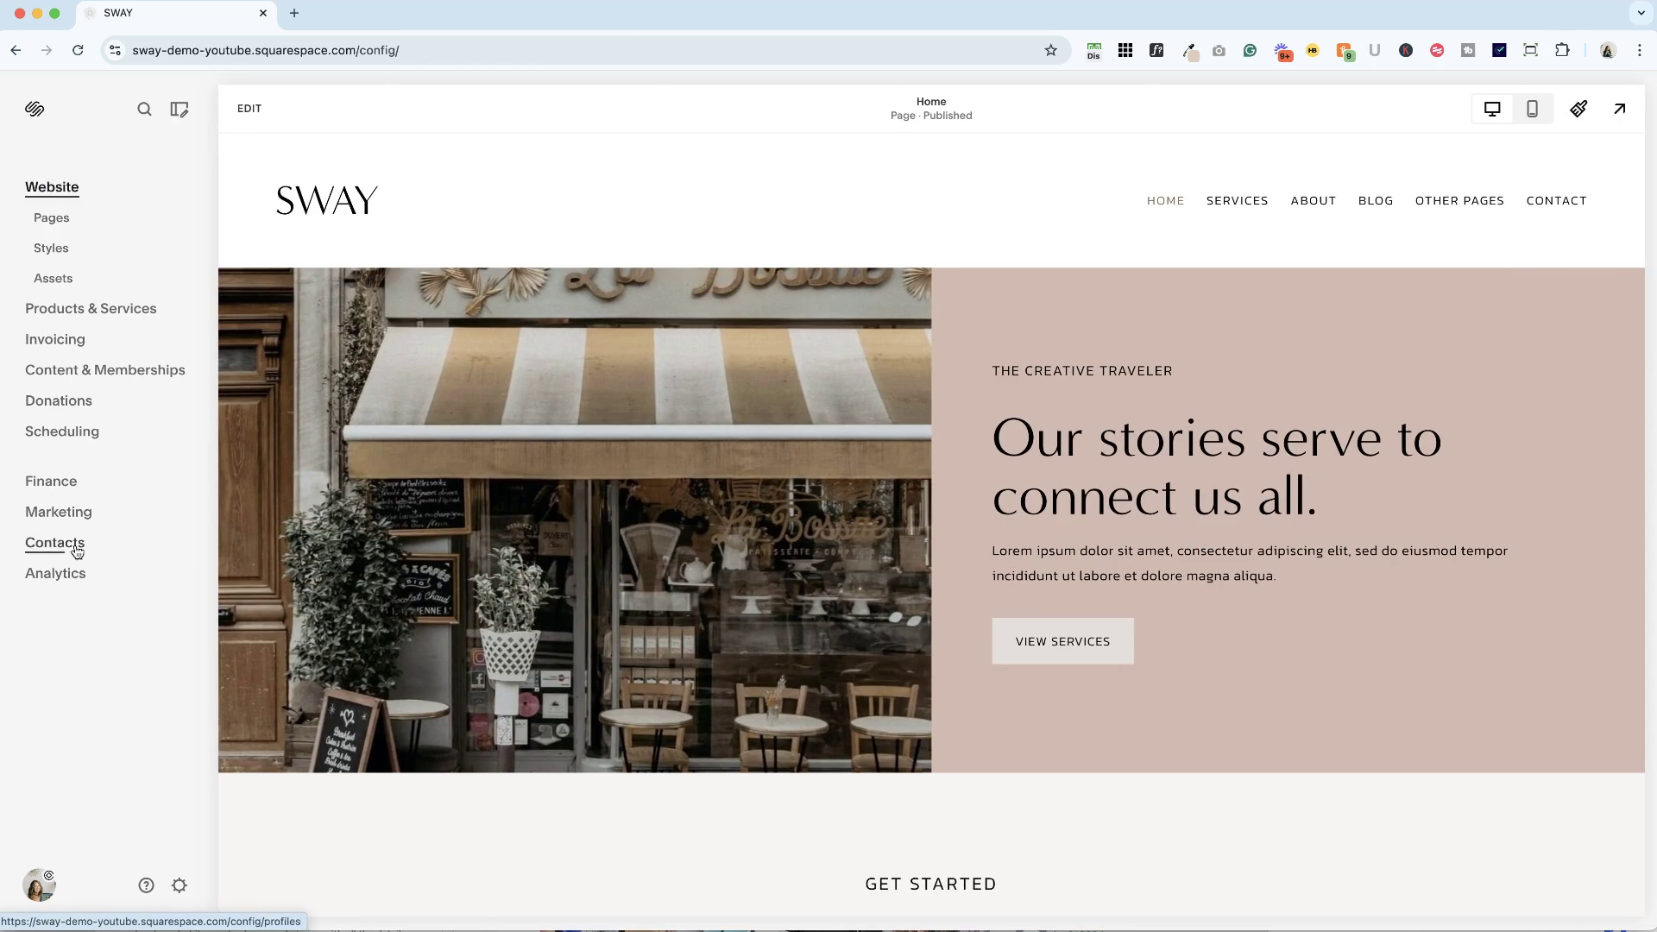
left_click(78, 513)
left_click(90, 455)
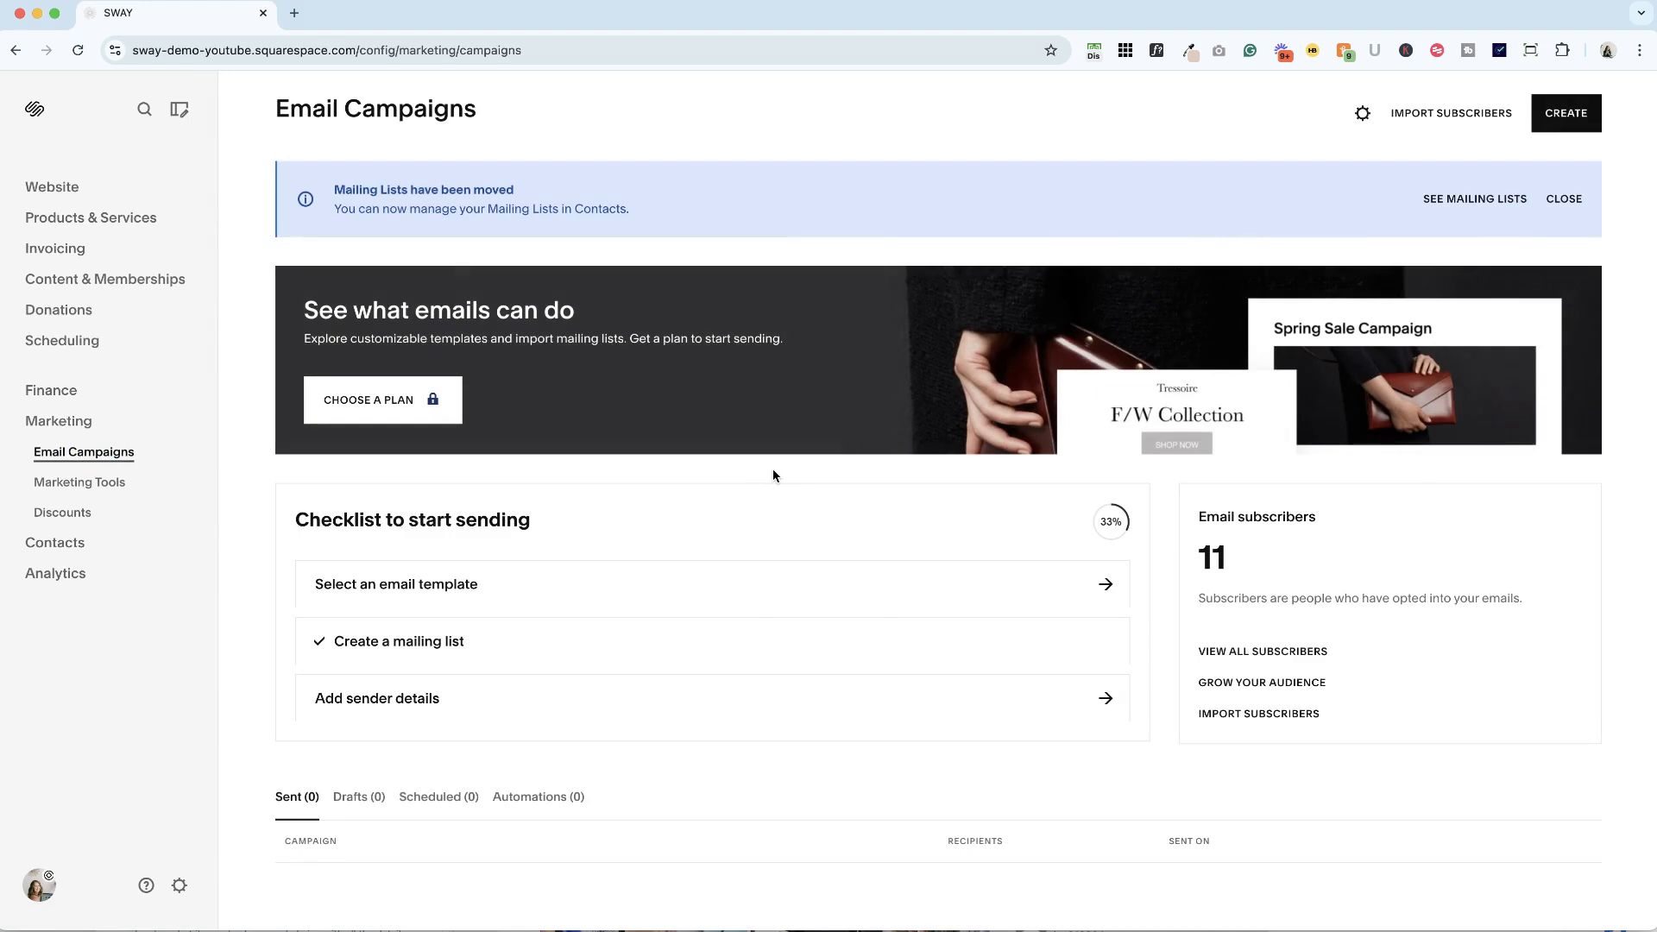
left_click(1566, 119)
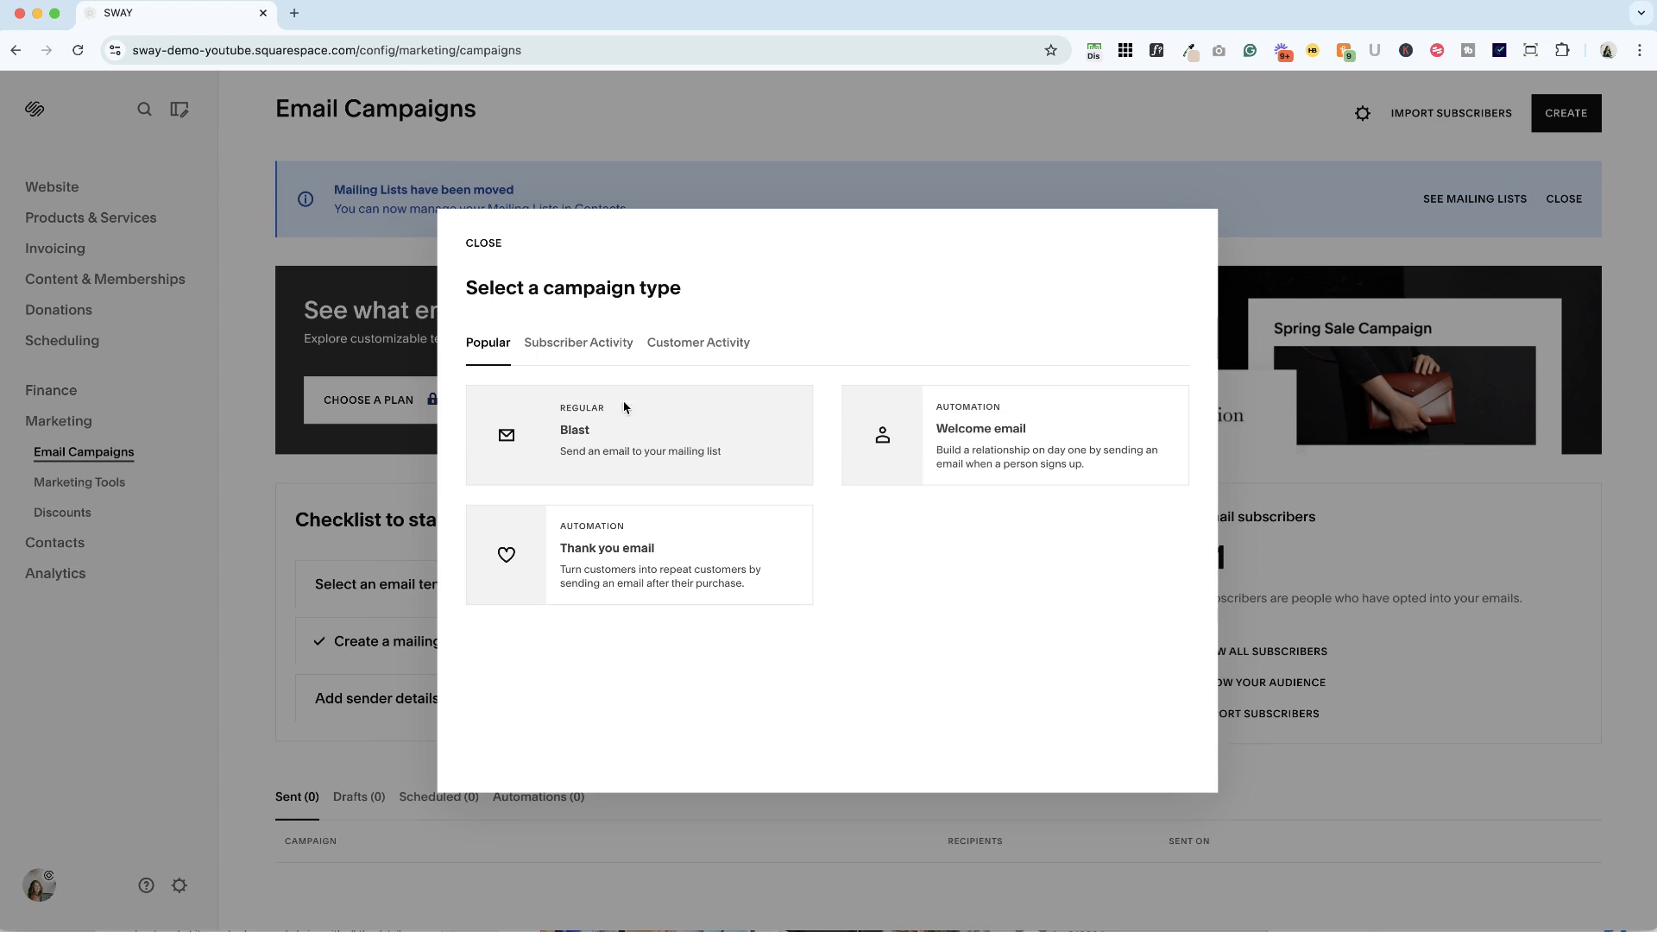
Pick a Blast campaign and preview the Hester template
left_click(576, 440)
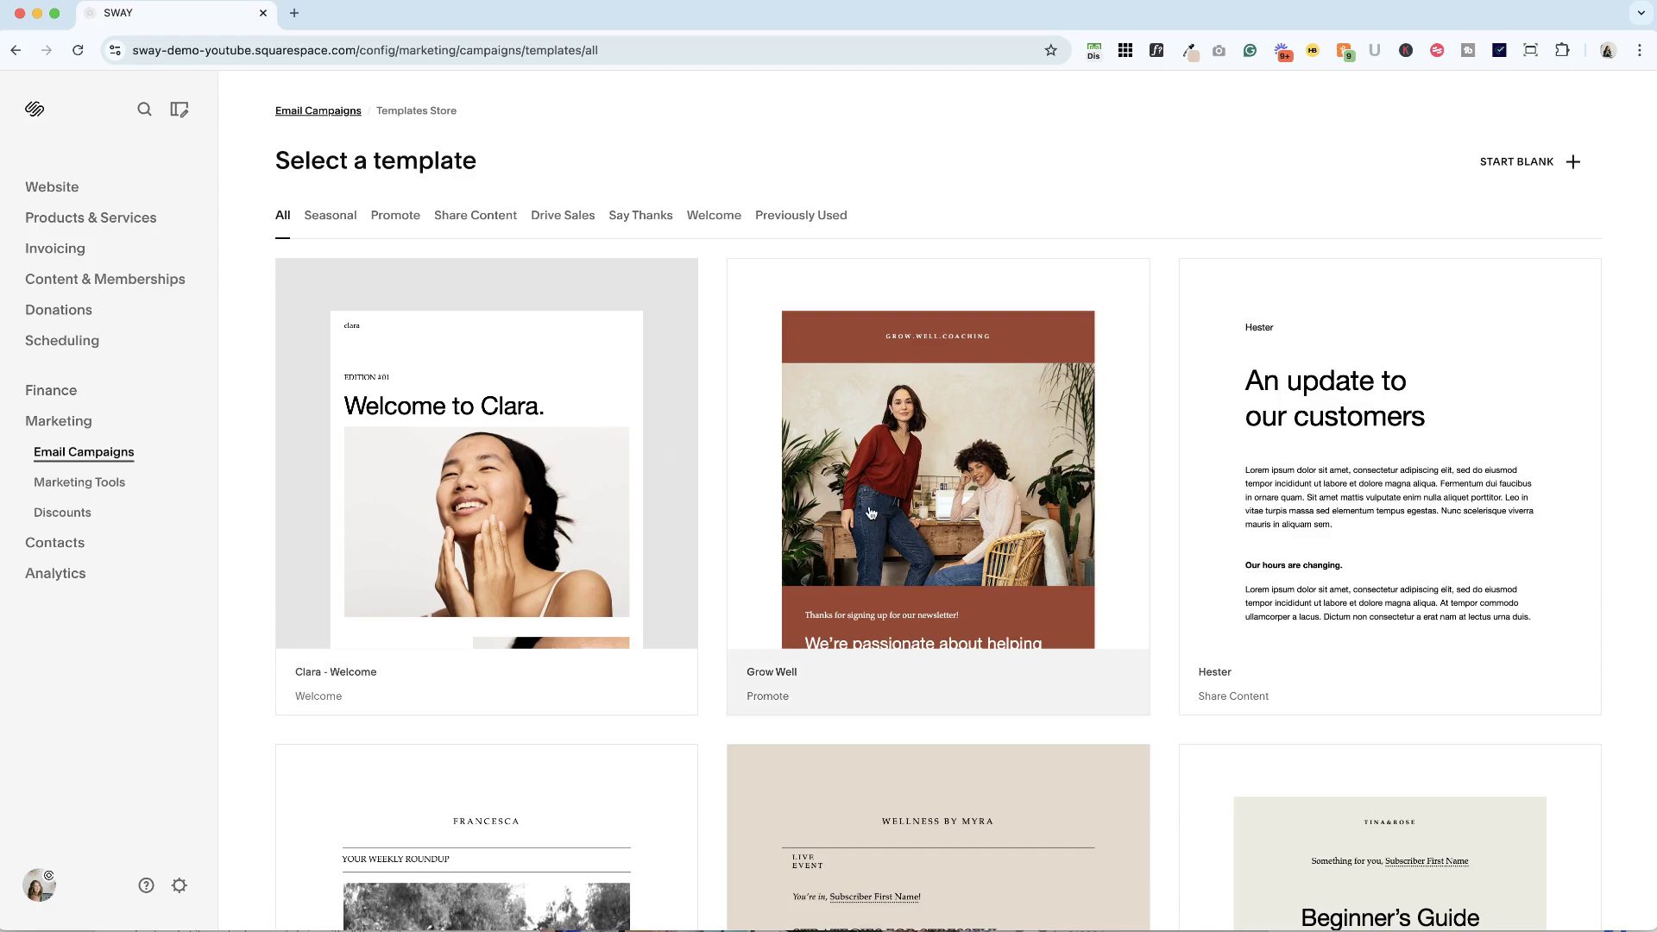
scroll(592, 433, "down", 3)
scroll(871, 513, "down", 6)
scroll(870, 513, "down", 3)
scroll(871, 513, "up", 10)
scroll(870, 514, "down", 1)
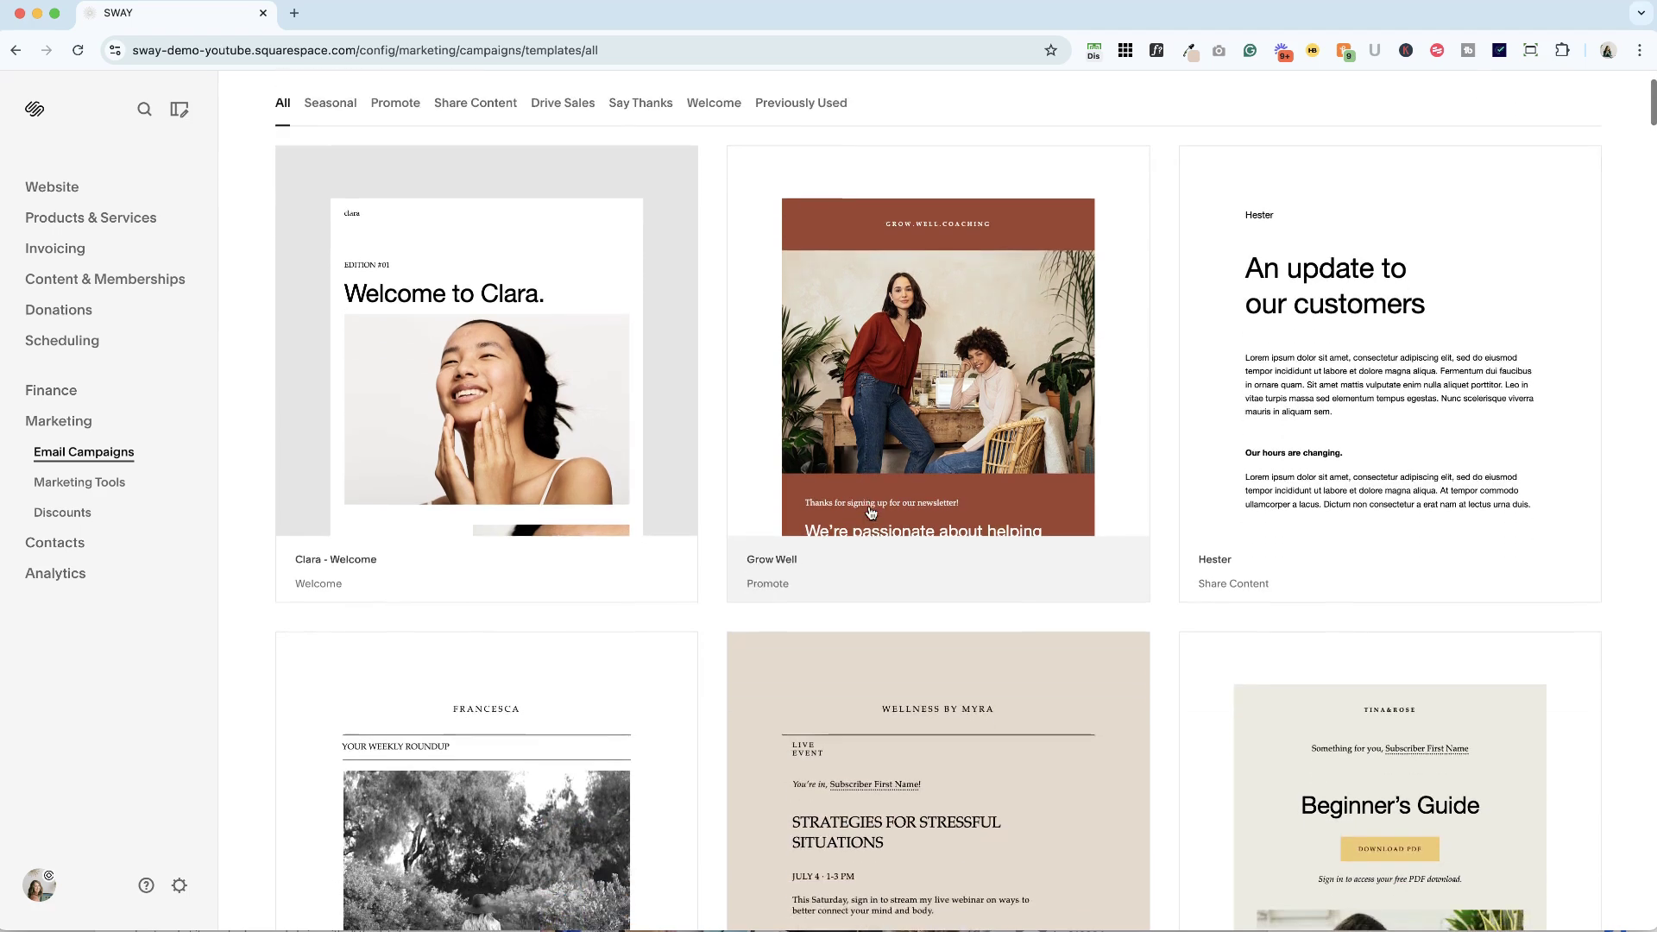
scroll(871, 514, "up", 1)
scroll(870, 513, "down", 5)
scroll(870, 514, "down", 2)
scroll(871, 513, "down", 2)
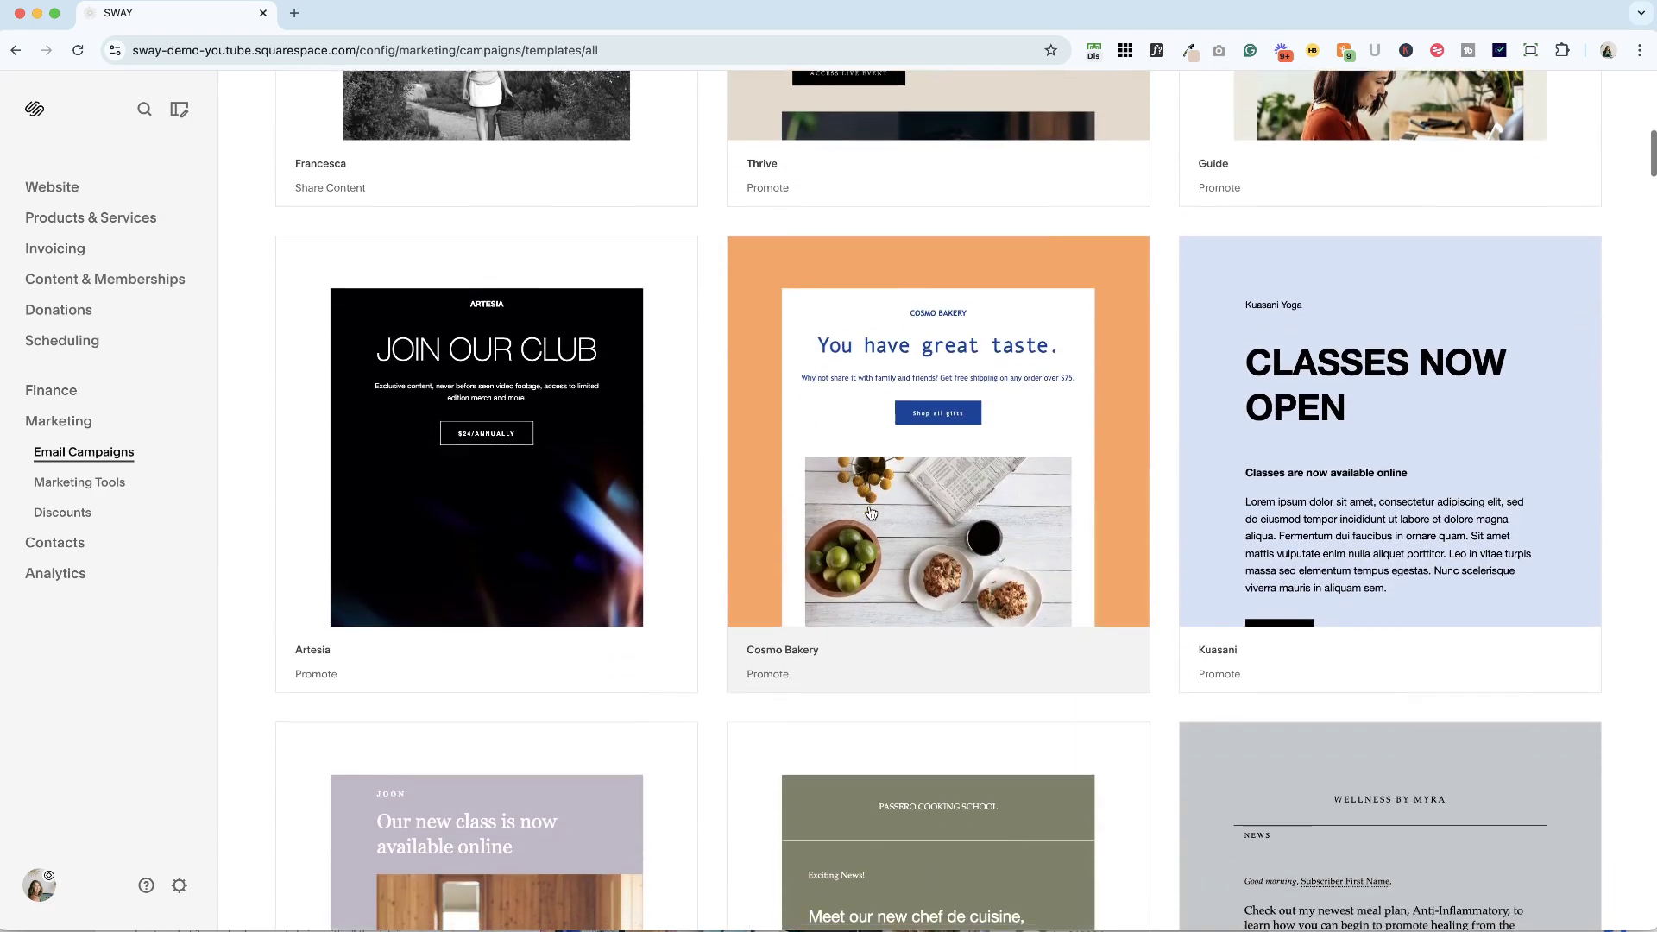
scroll(870, 513, "down", 1)
scroll(870, 512, "down", 5)
scroll(870, 512, "down", 2)
scroll(870, 513, "down", 3)
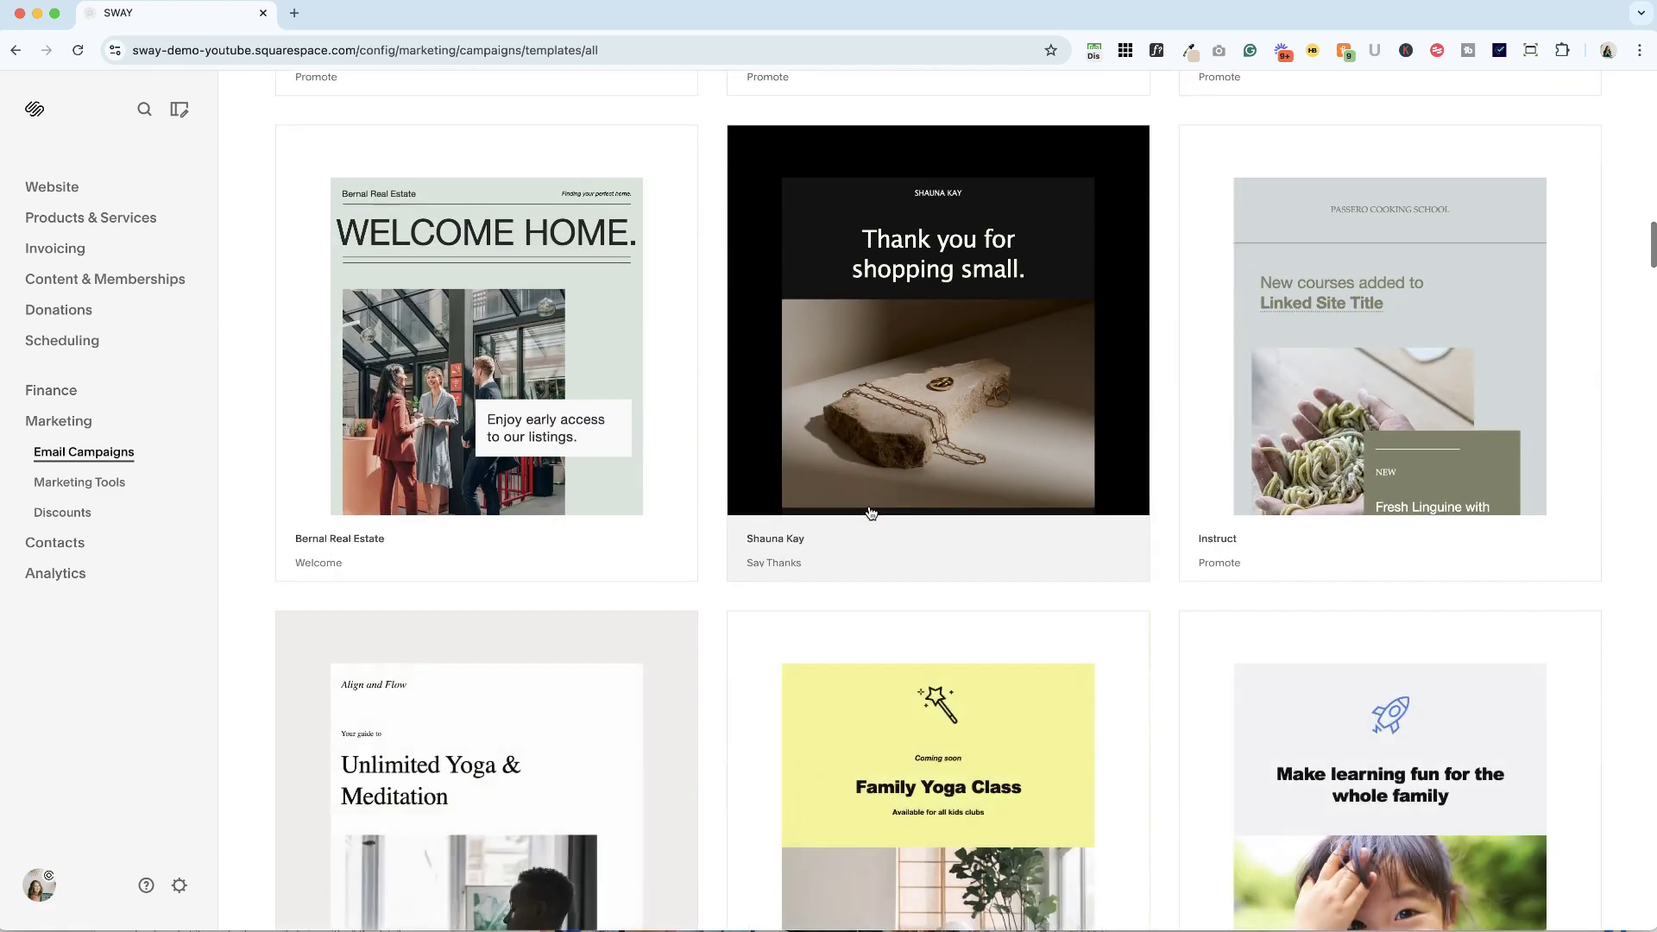
scroll(870, 513, "down", 5)
scroll(871, 513, "up", 5)
scroll(870, 513, "up", 10)
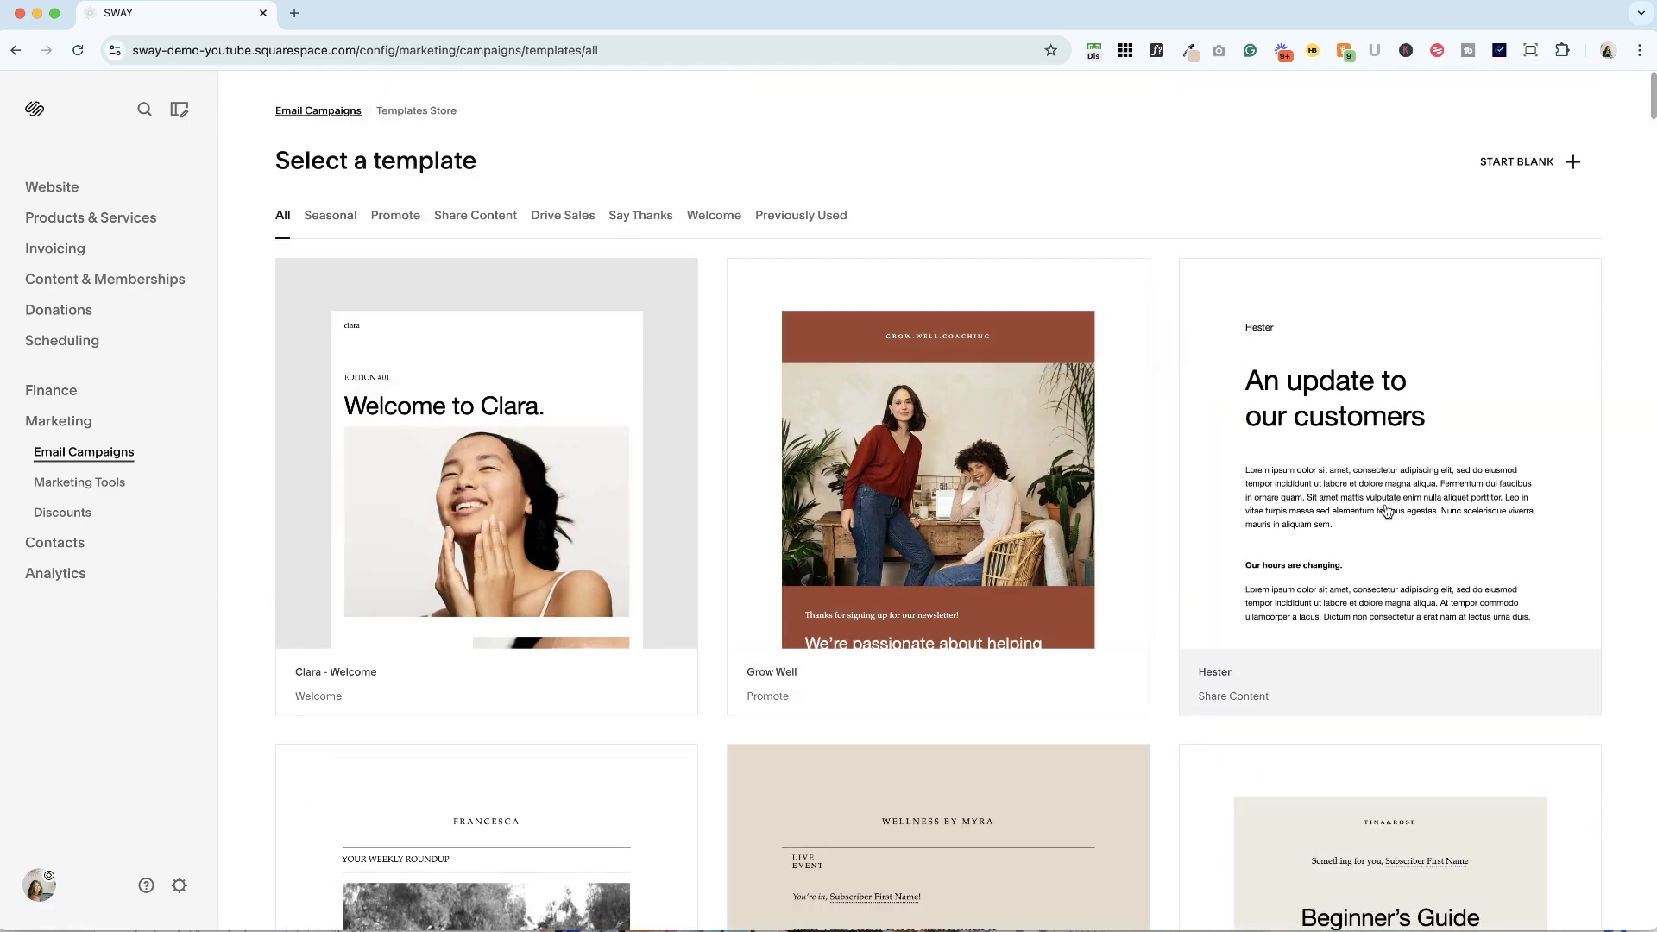
left_click(1475, 500)
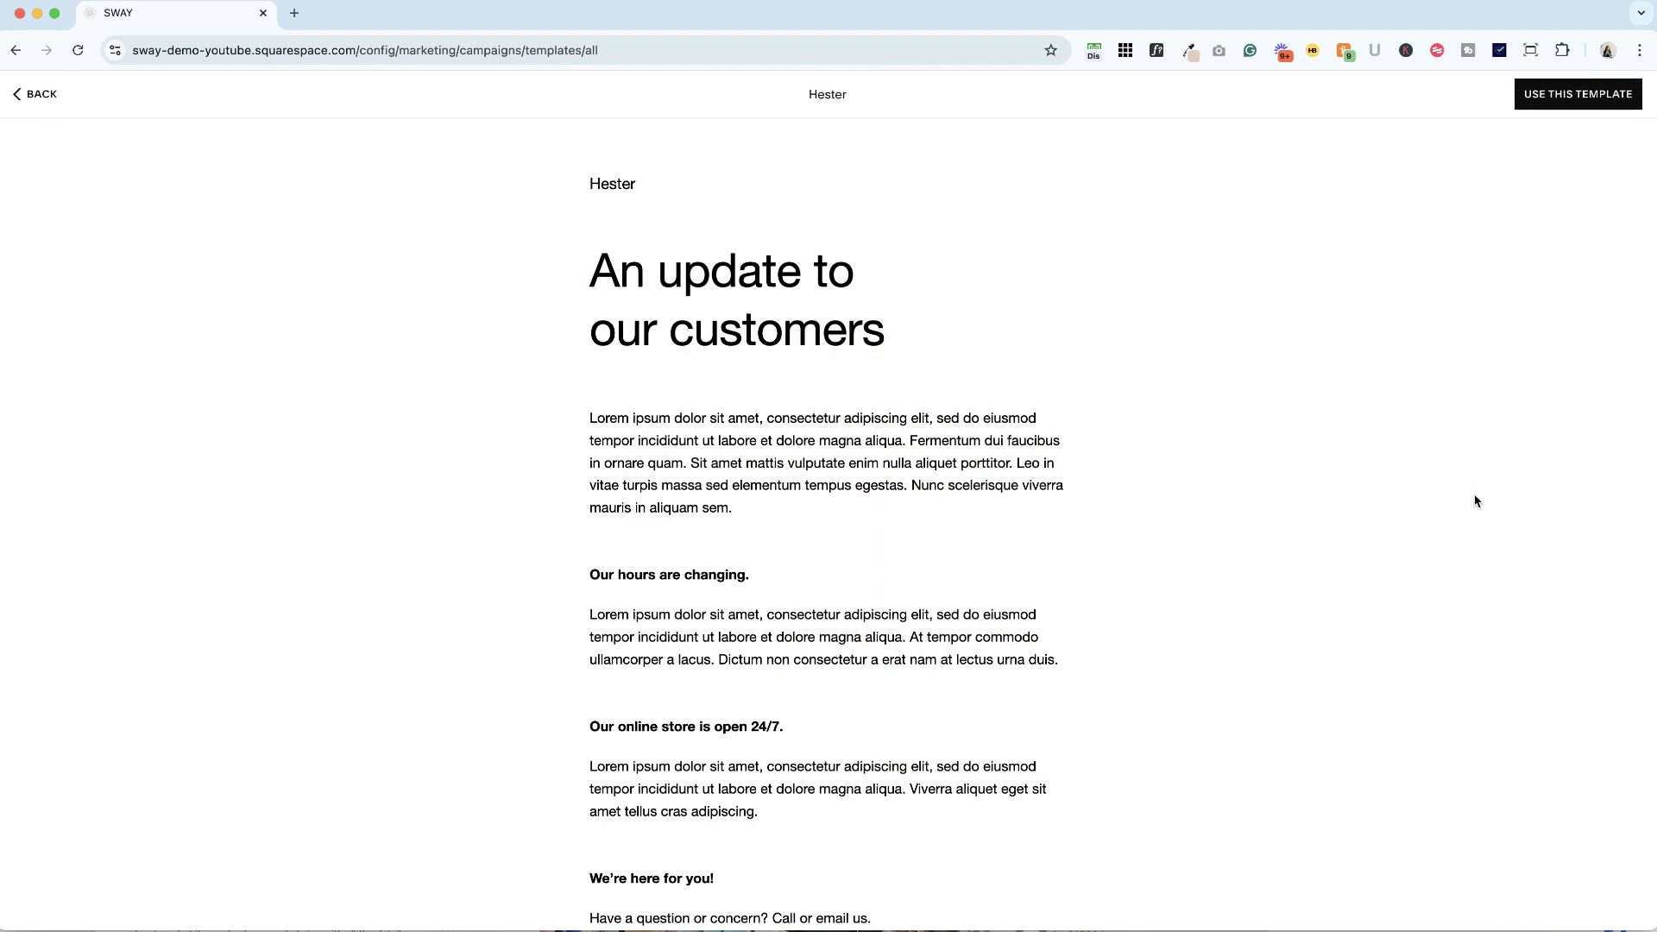
Start composing from the Hester template and review the site style matching option
left_click(1550, 101)
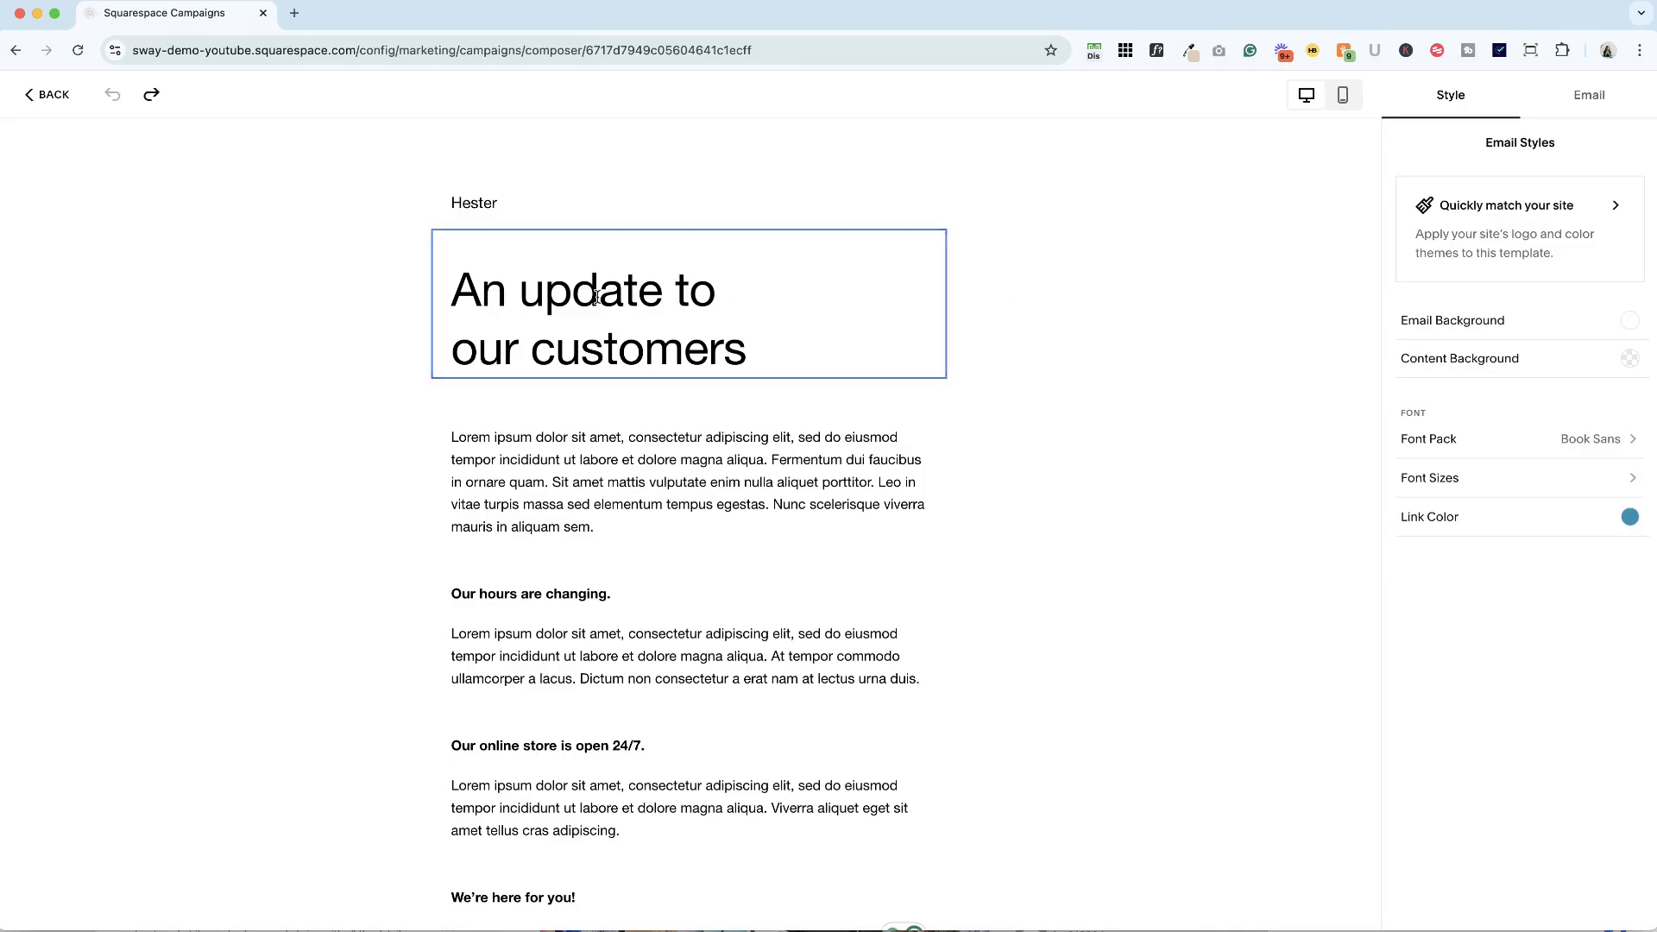
left_click(1506, 205)
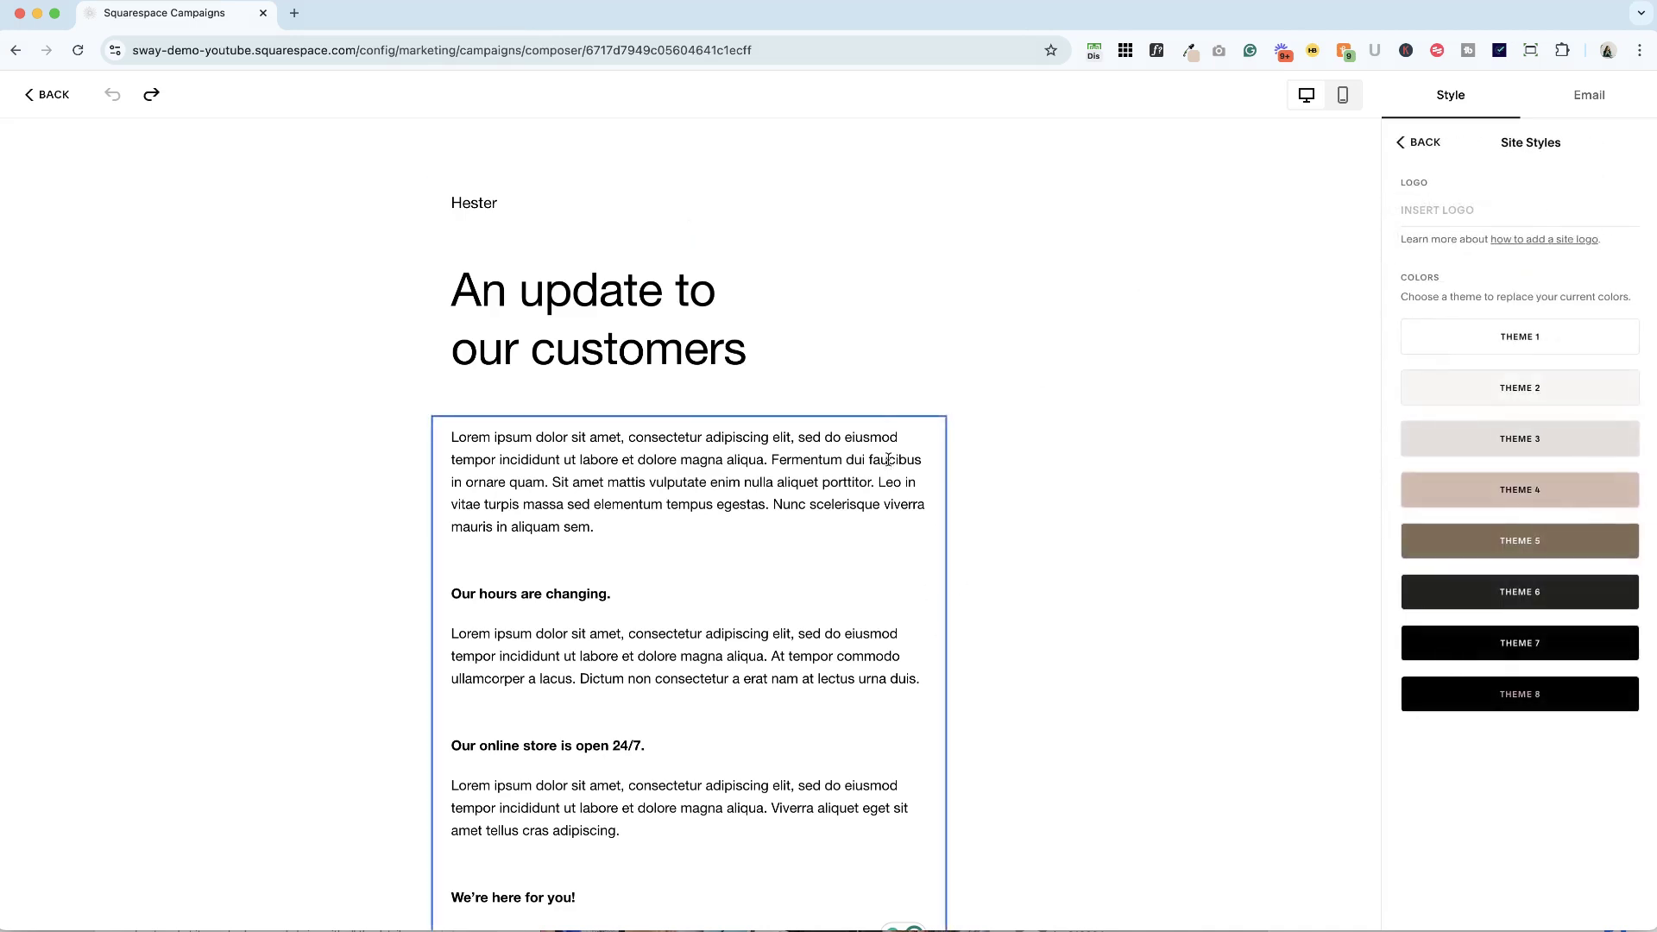
left_click(1416, 143)
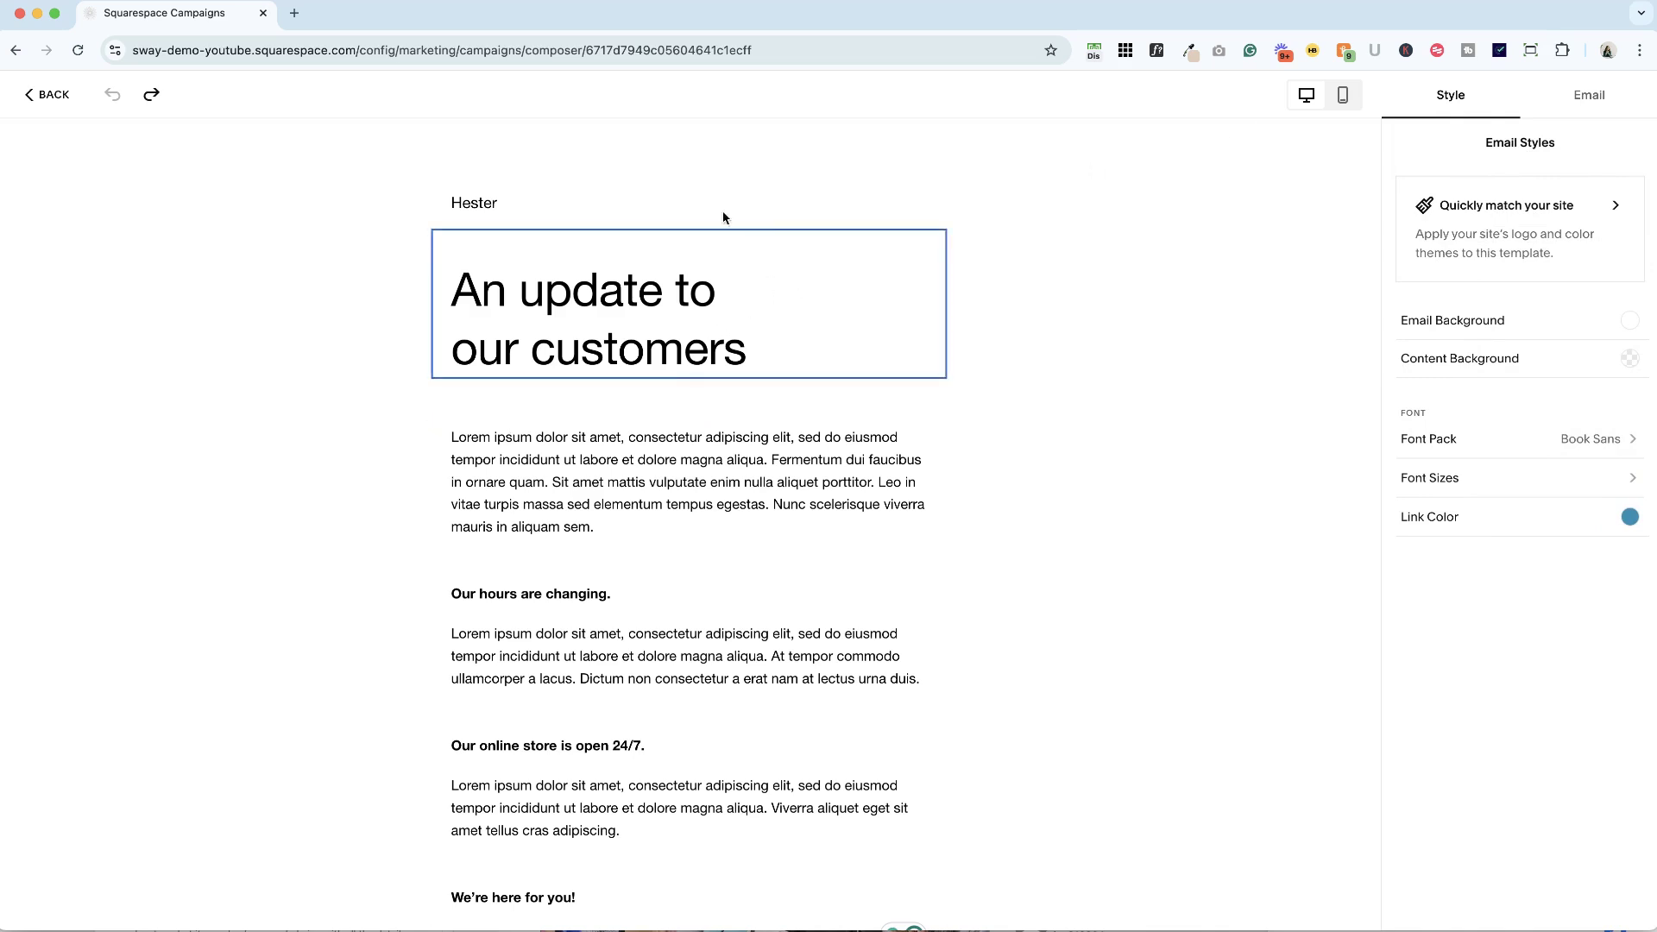
Delete the 'An update to our customers' heading block
left_click(591, 199)
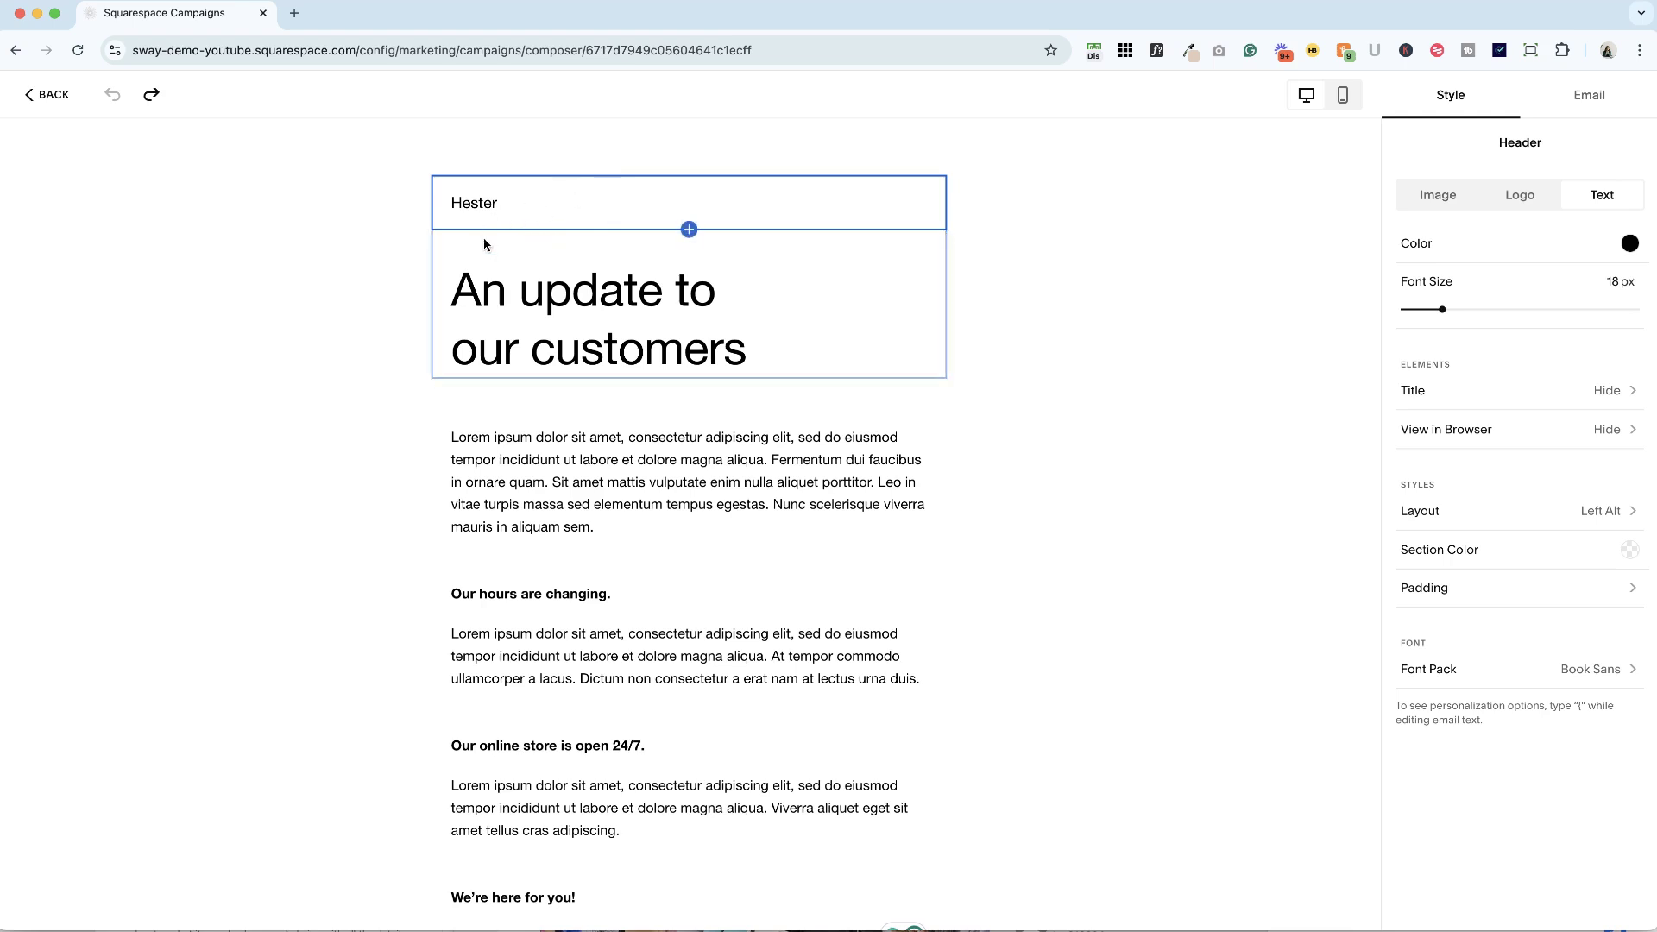
left_click(499, 291)
left_click(554, 506)
left_click(511, 204)
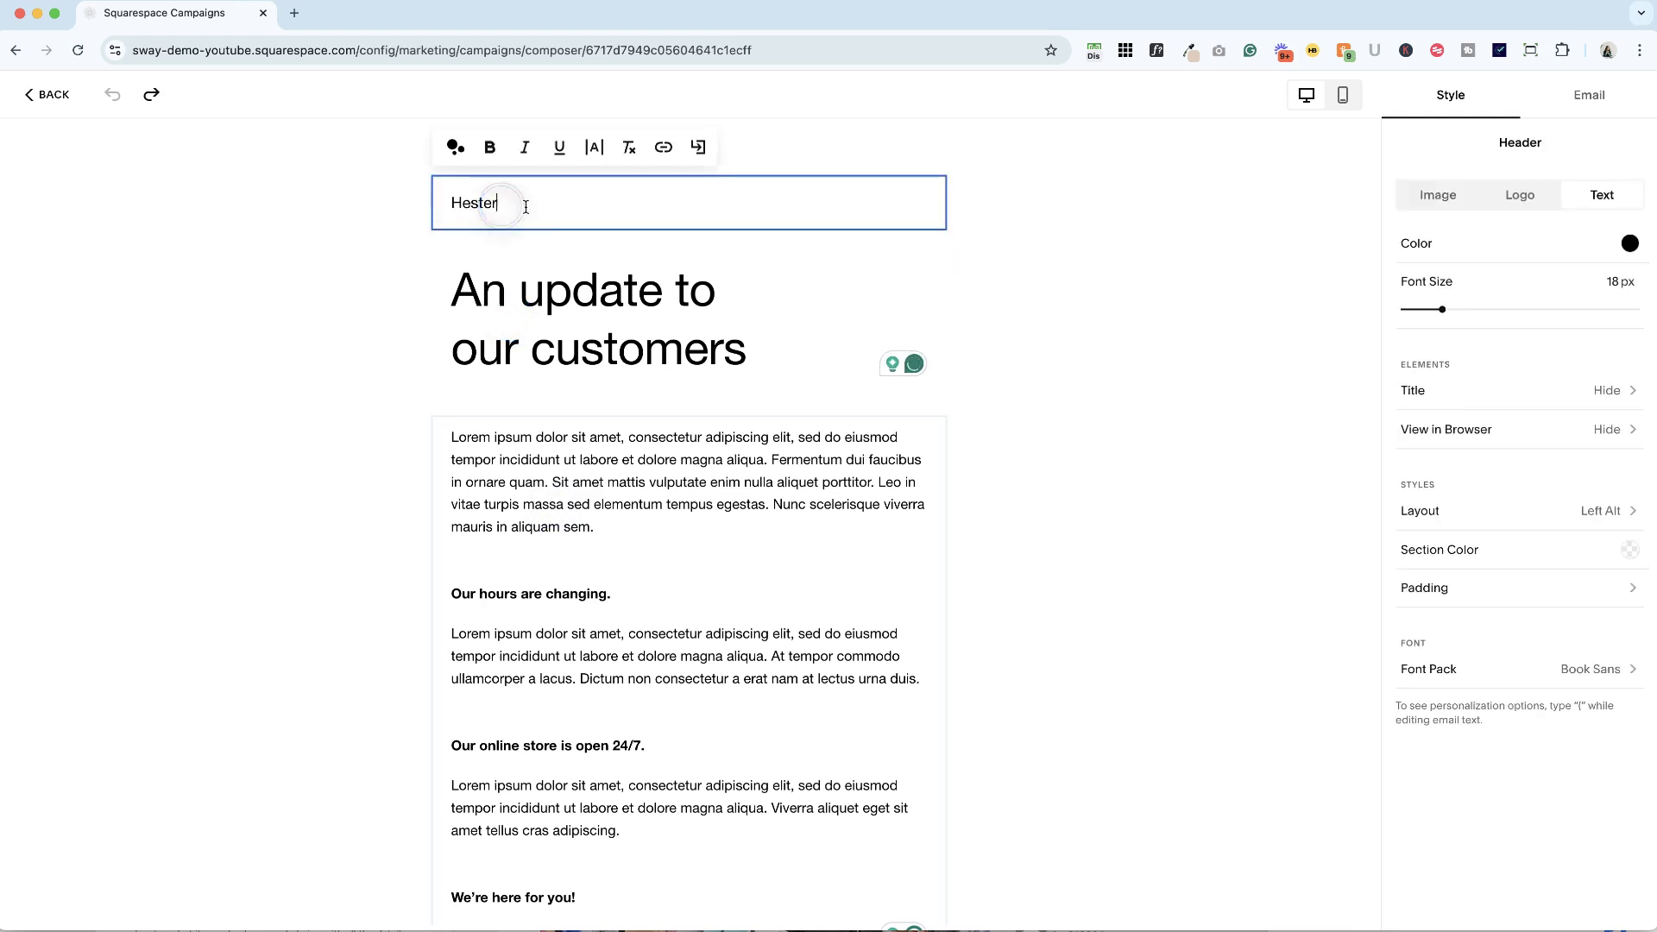
left_click(576, 377)
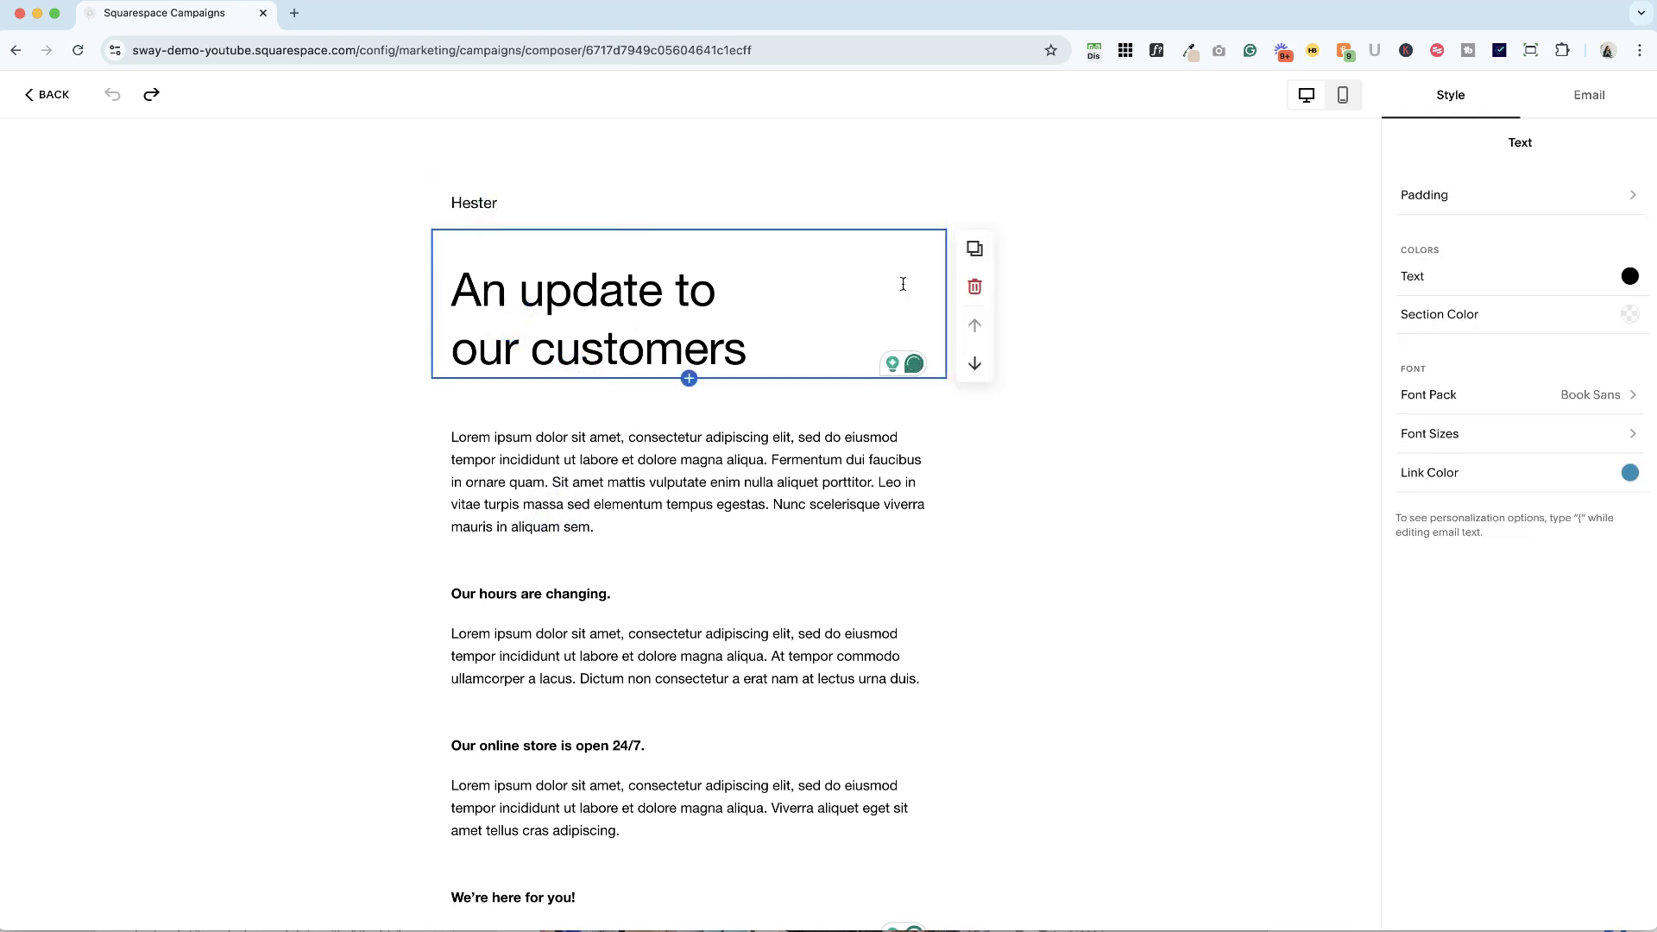
left_click(974, 285)
Move the body text block up and back, then reselect the header
left_click(527, 357)
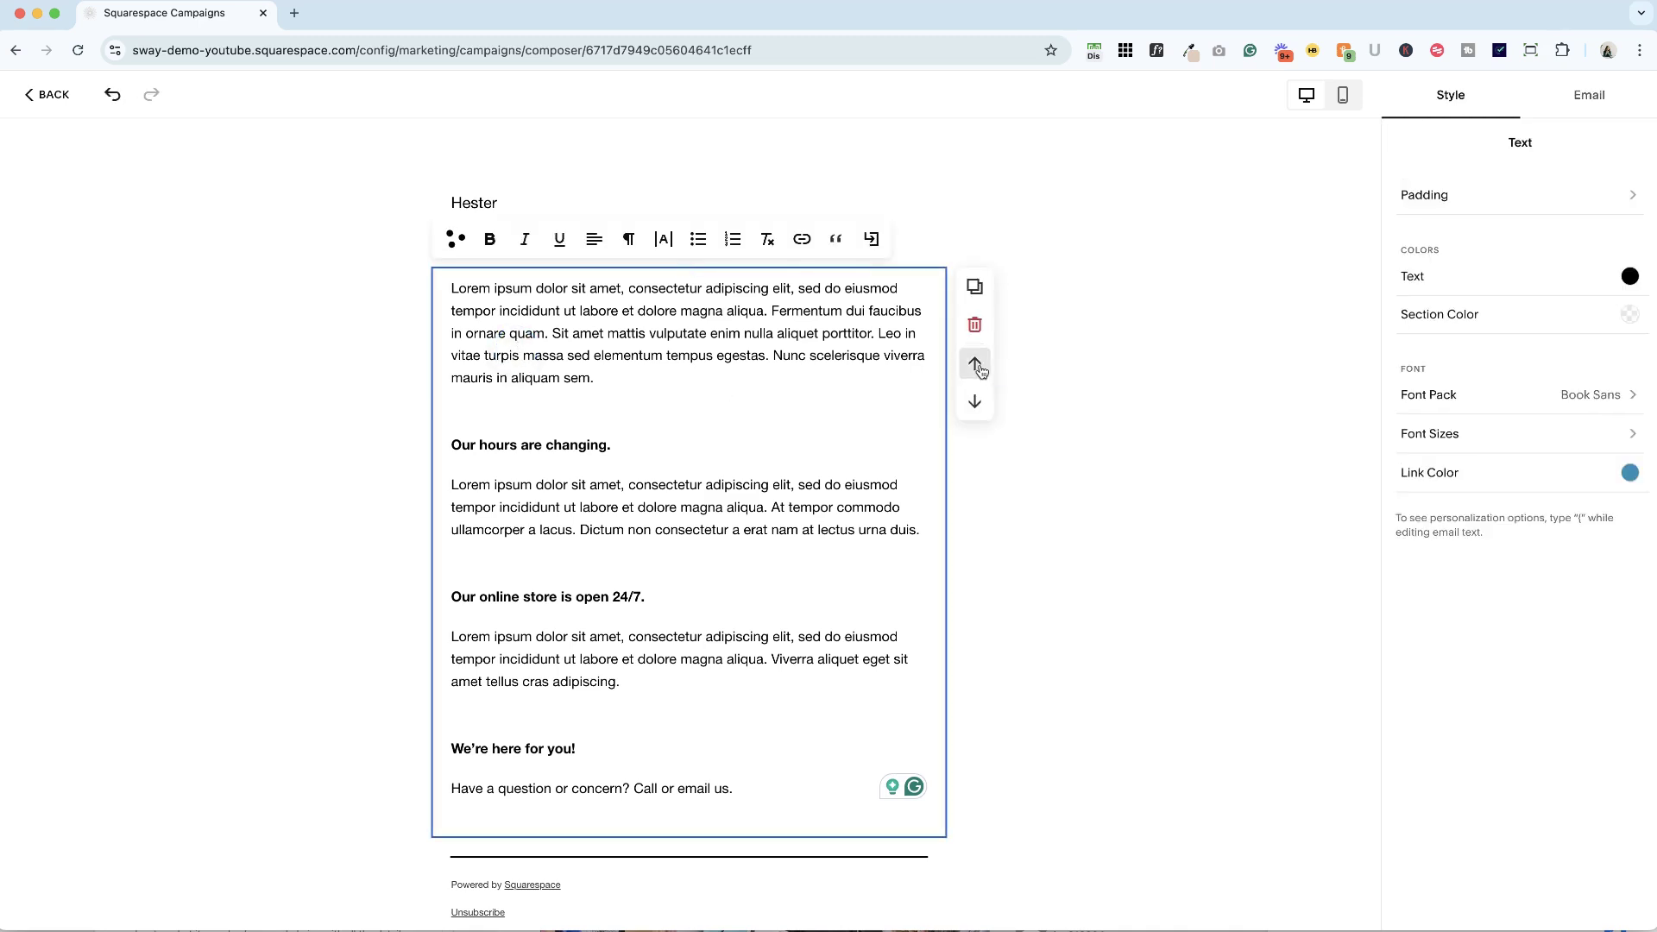
left_click(975, 364)
left_click(976, 363)
left_click(474, 202)
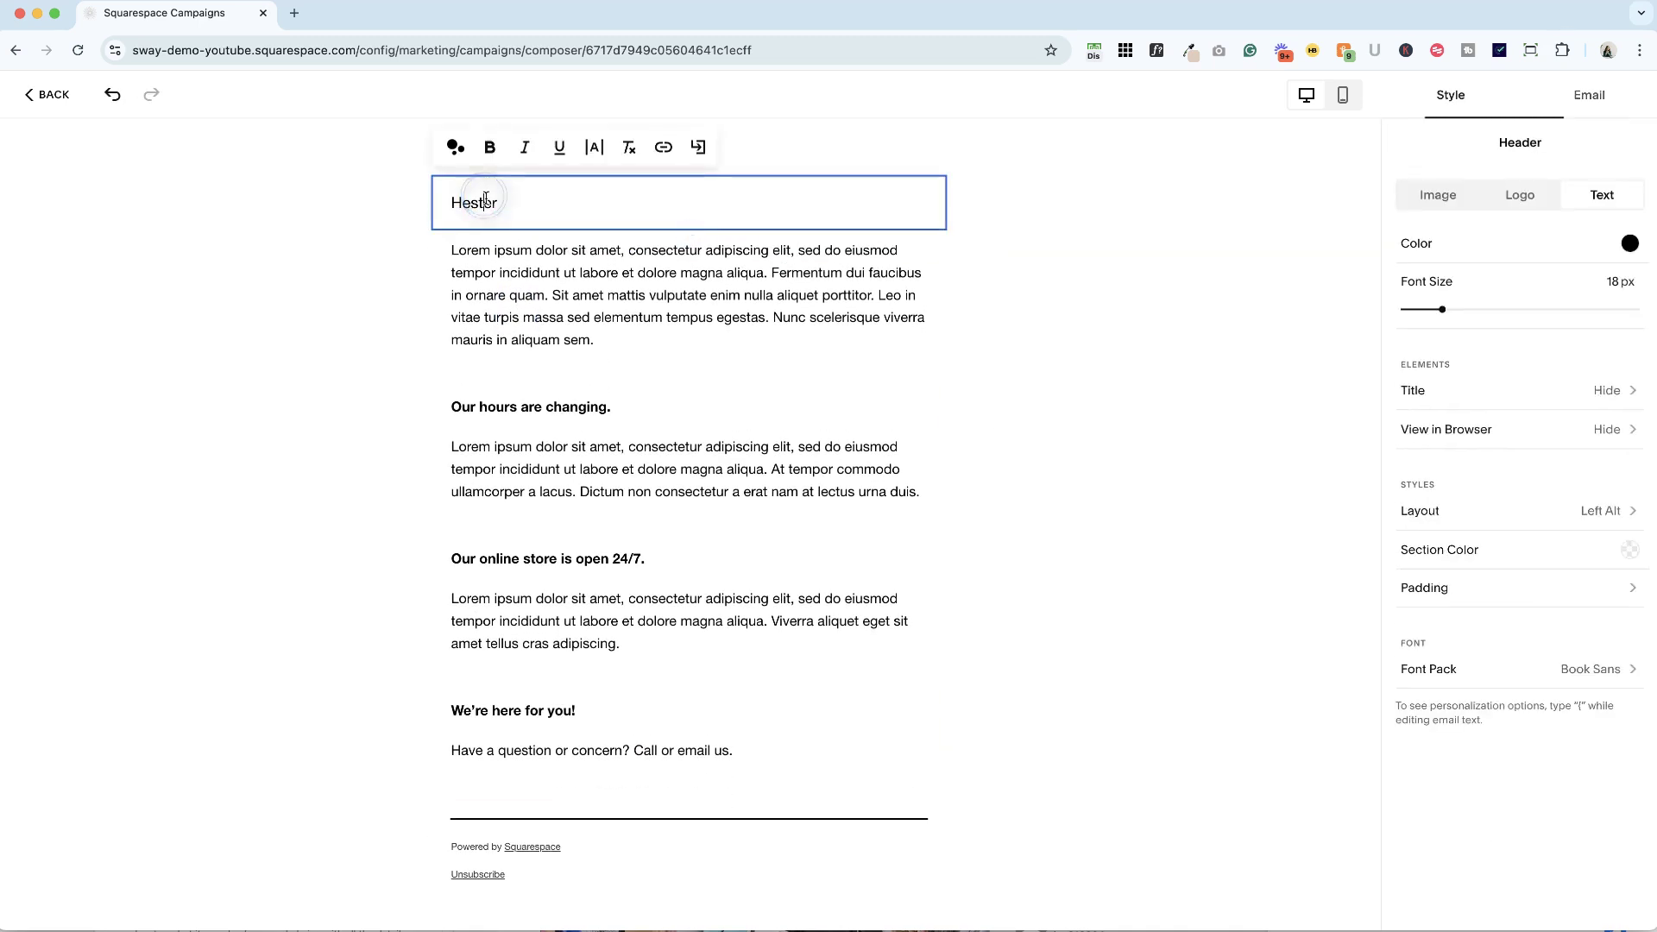
Try a logo header, then switch the header back to text
double_click(475, 203)
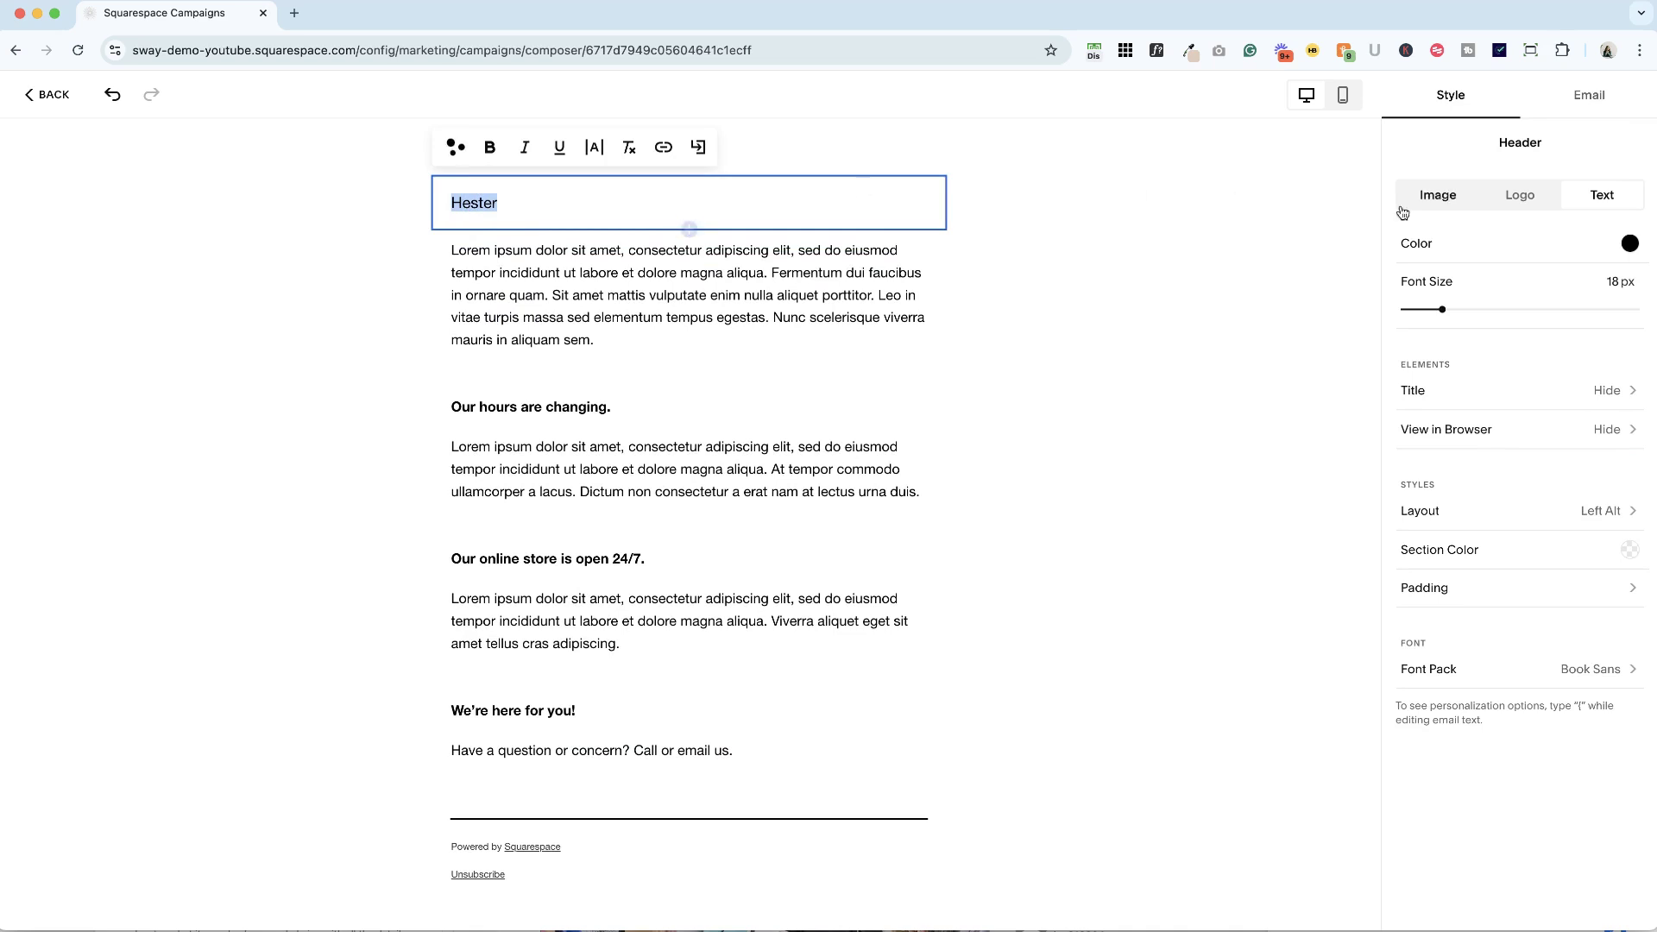
left_click(1513, 197)
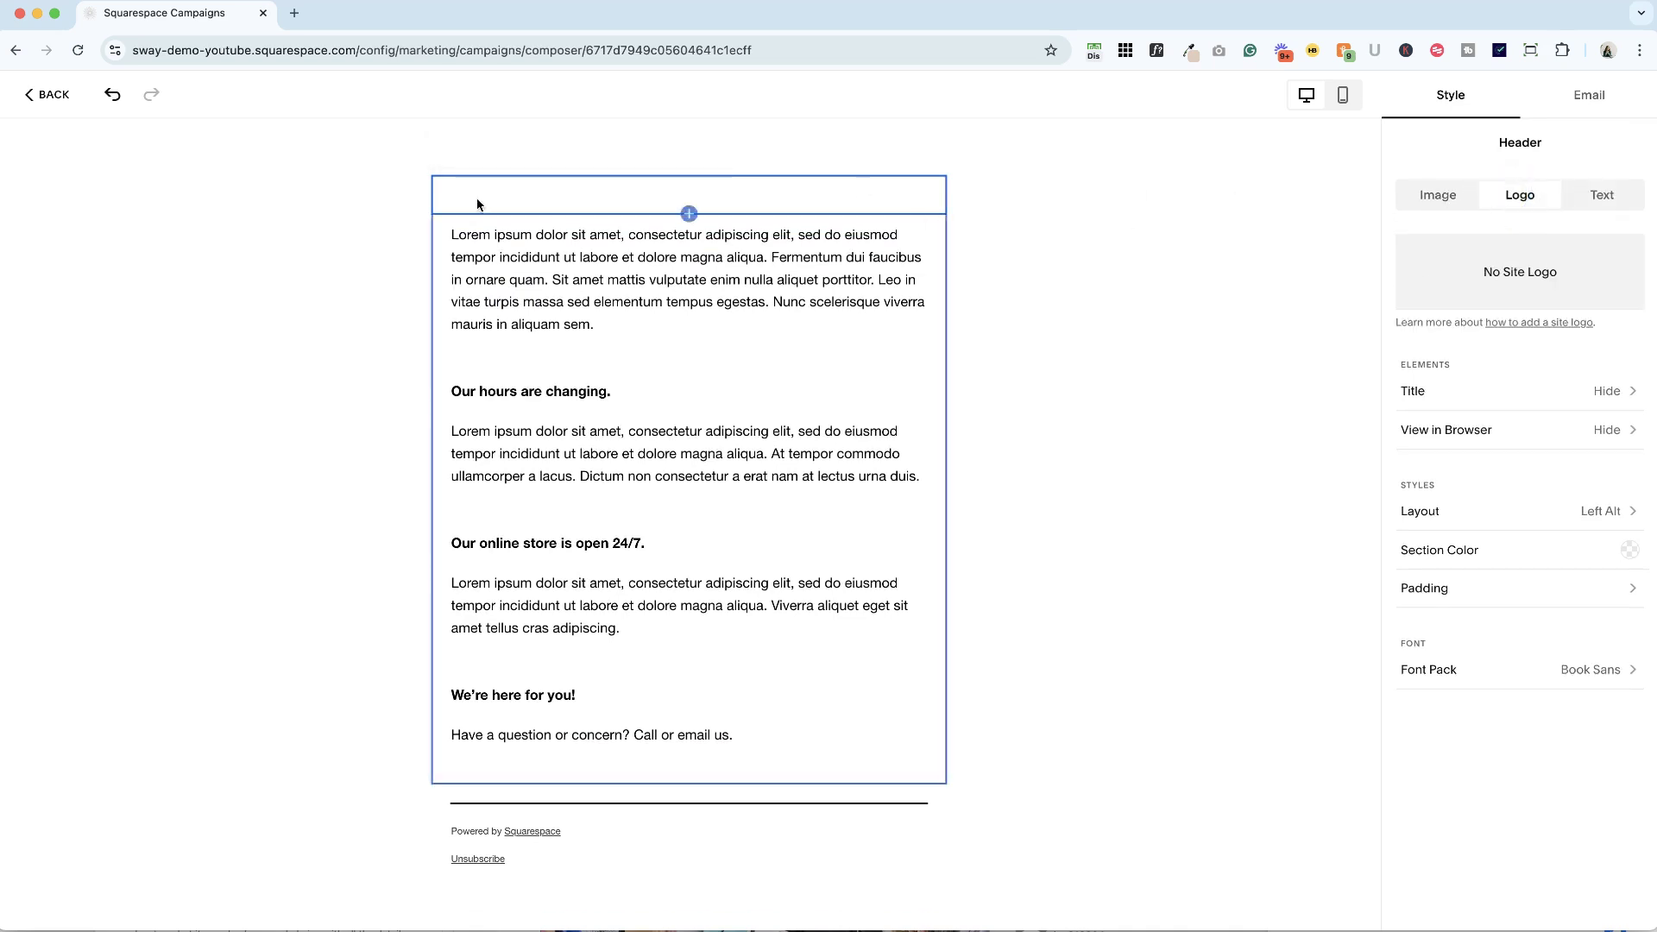
left_click(1584, 204)
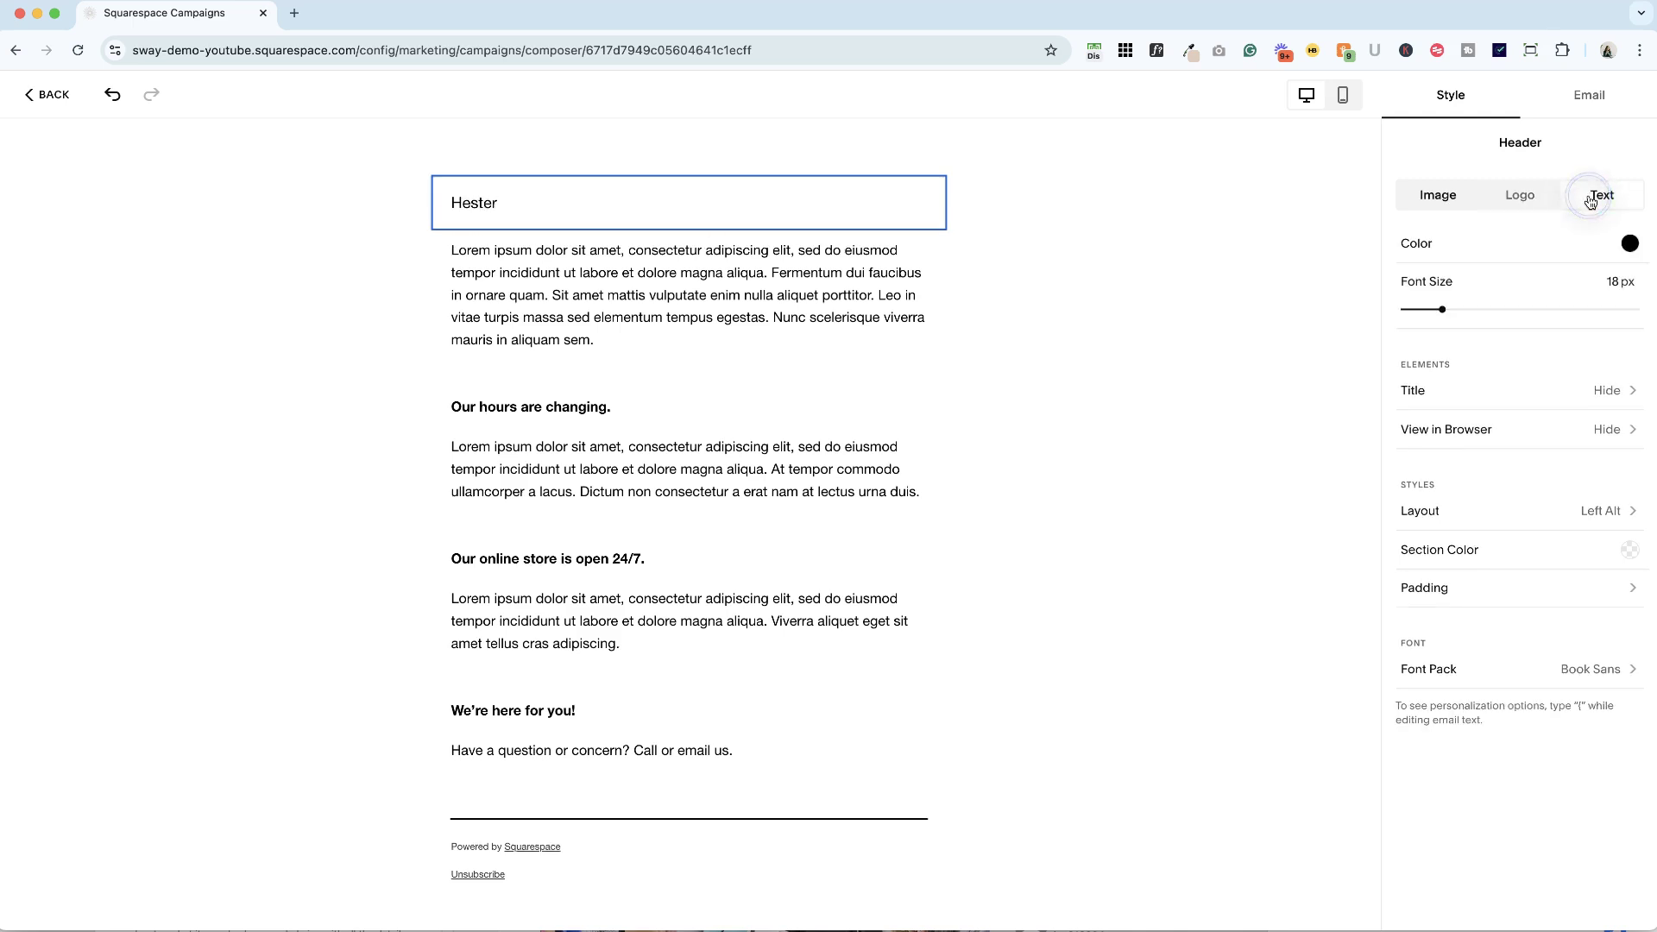
Replace the header text 'Hester' with mywebsite.com, without adding a link
double_click(473, 202)
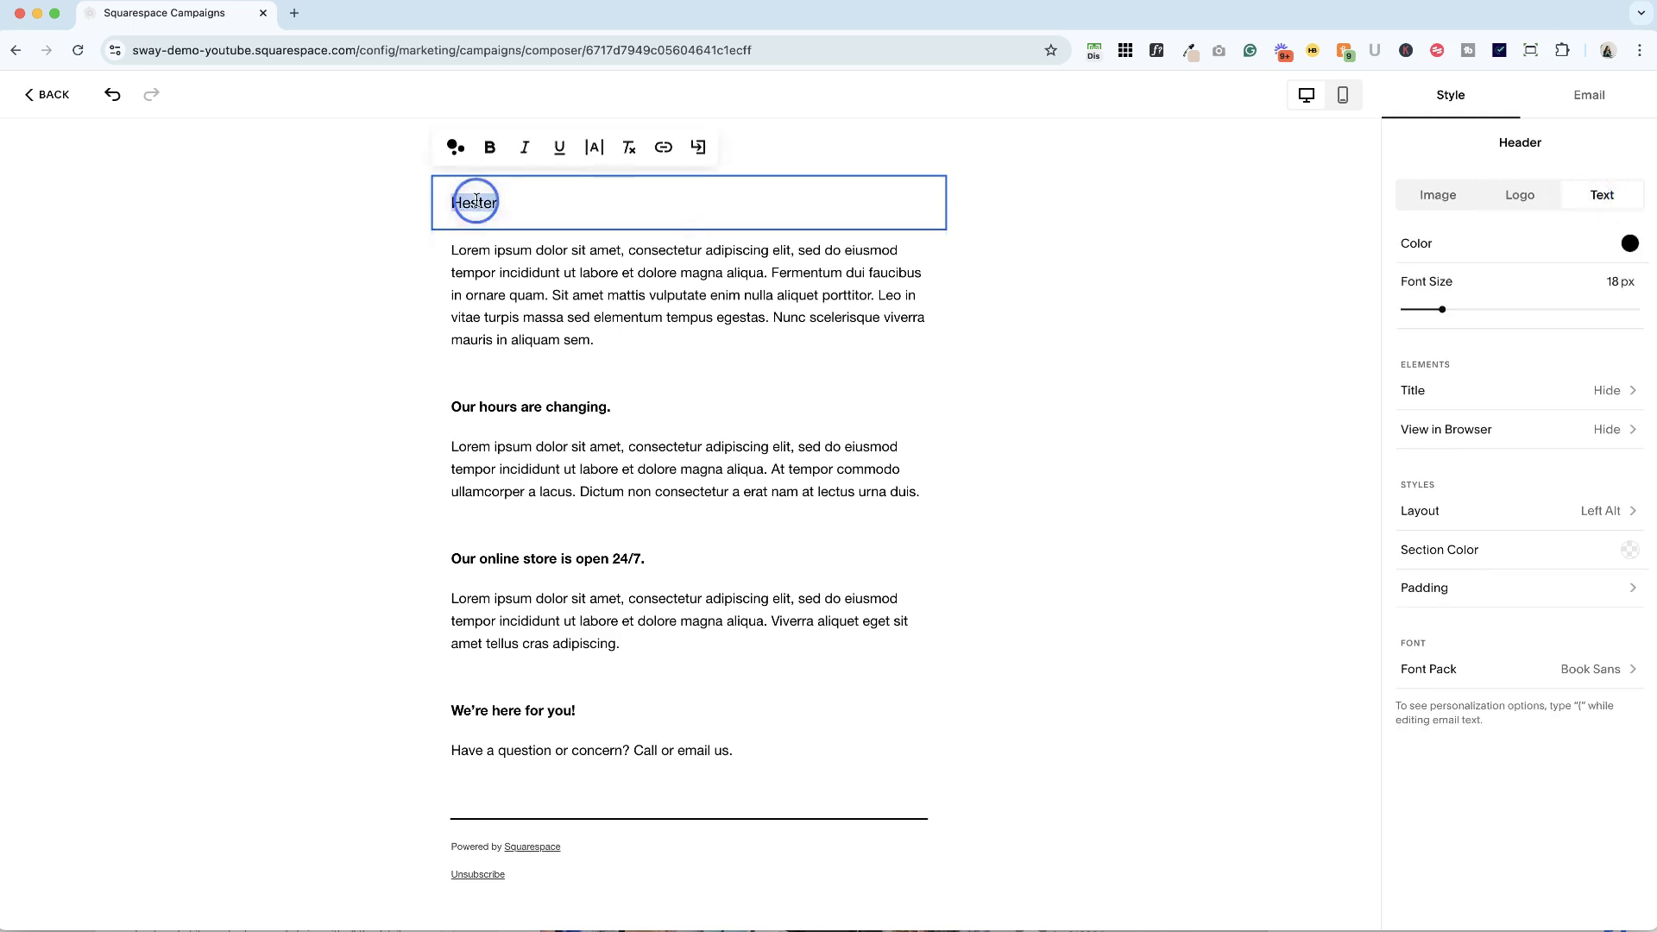
type("mywebsite")
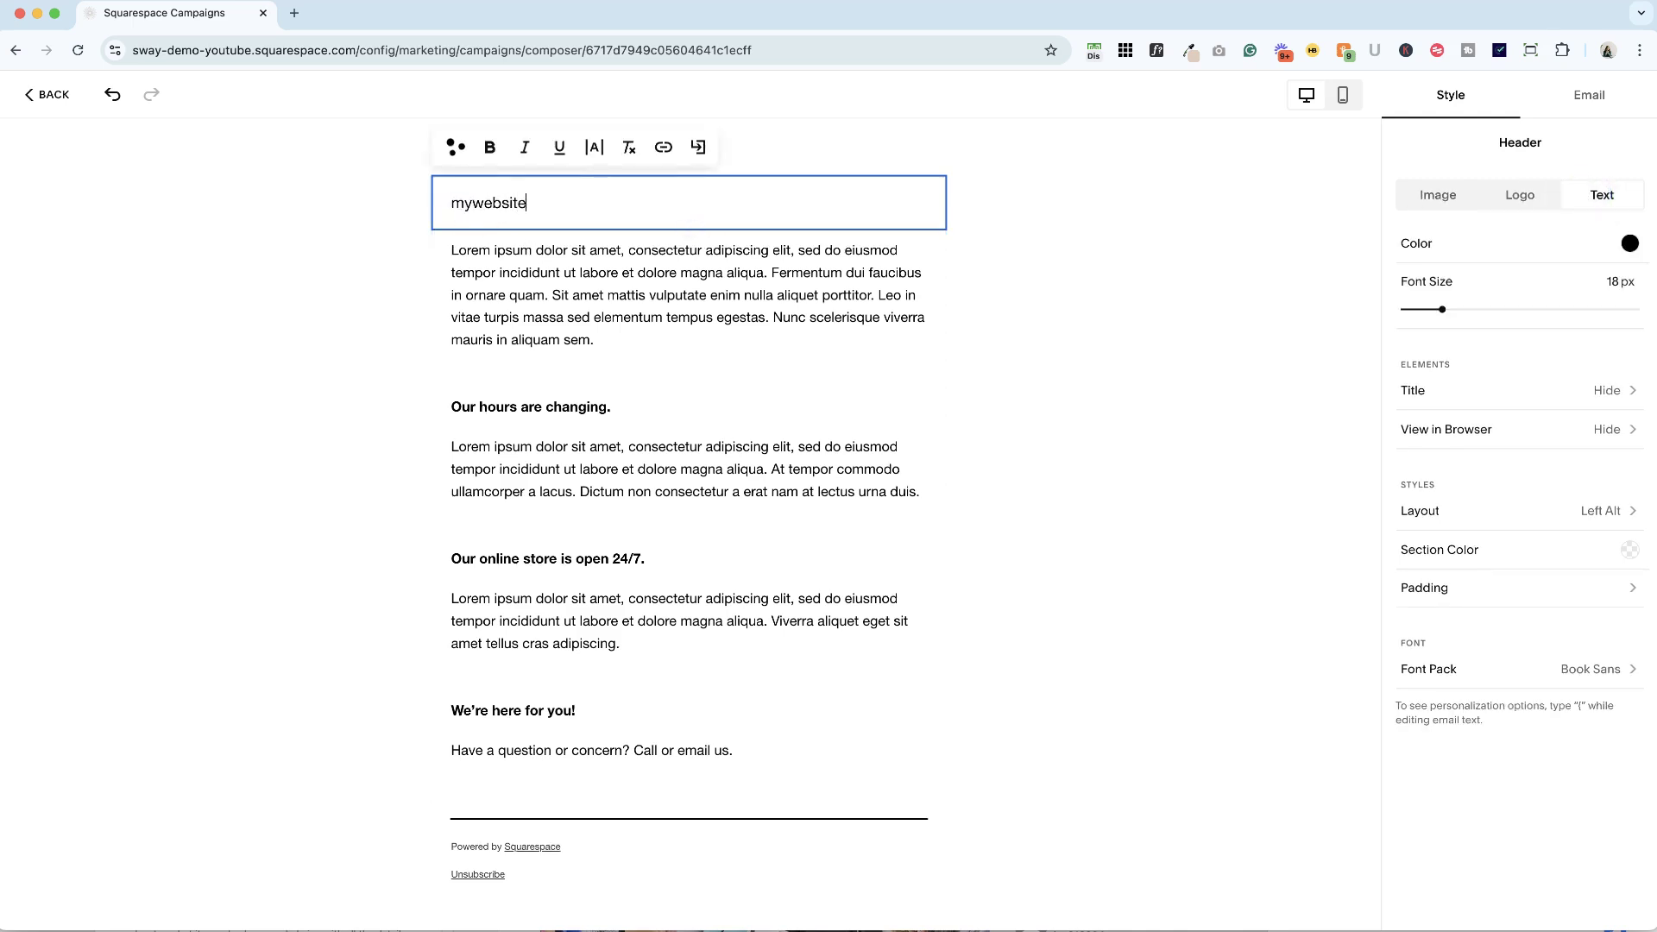
type(".com")
left_click_drag(453, 203, 560, 202)
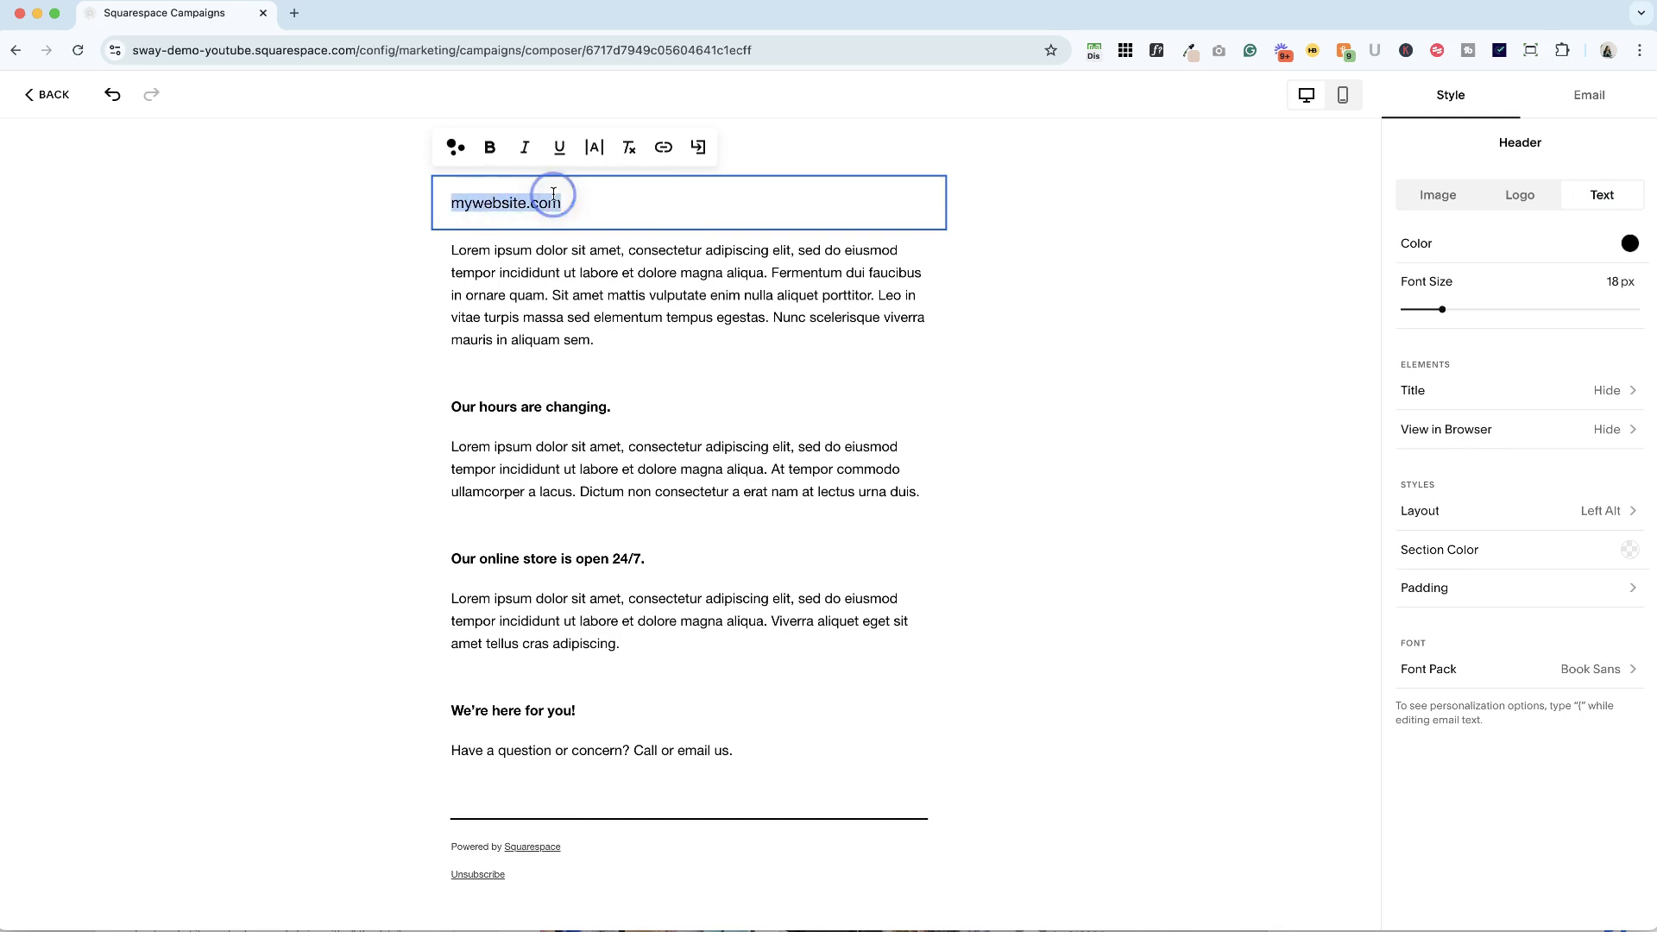
left_click(664, 147)
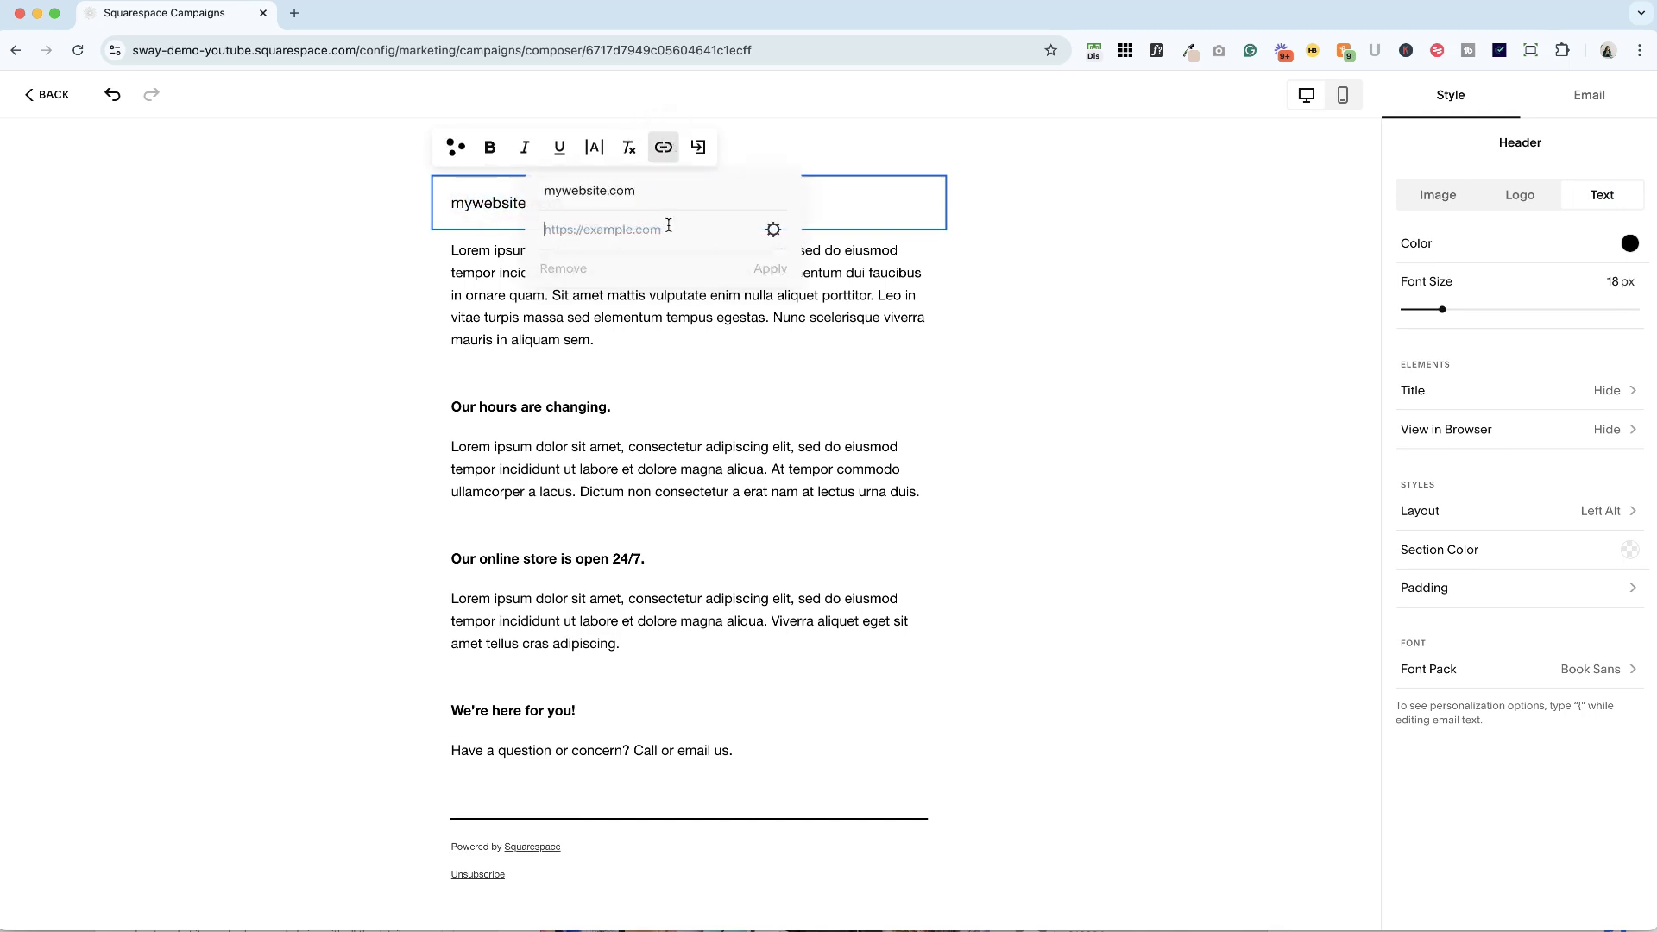
left_click(1012, 220)
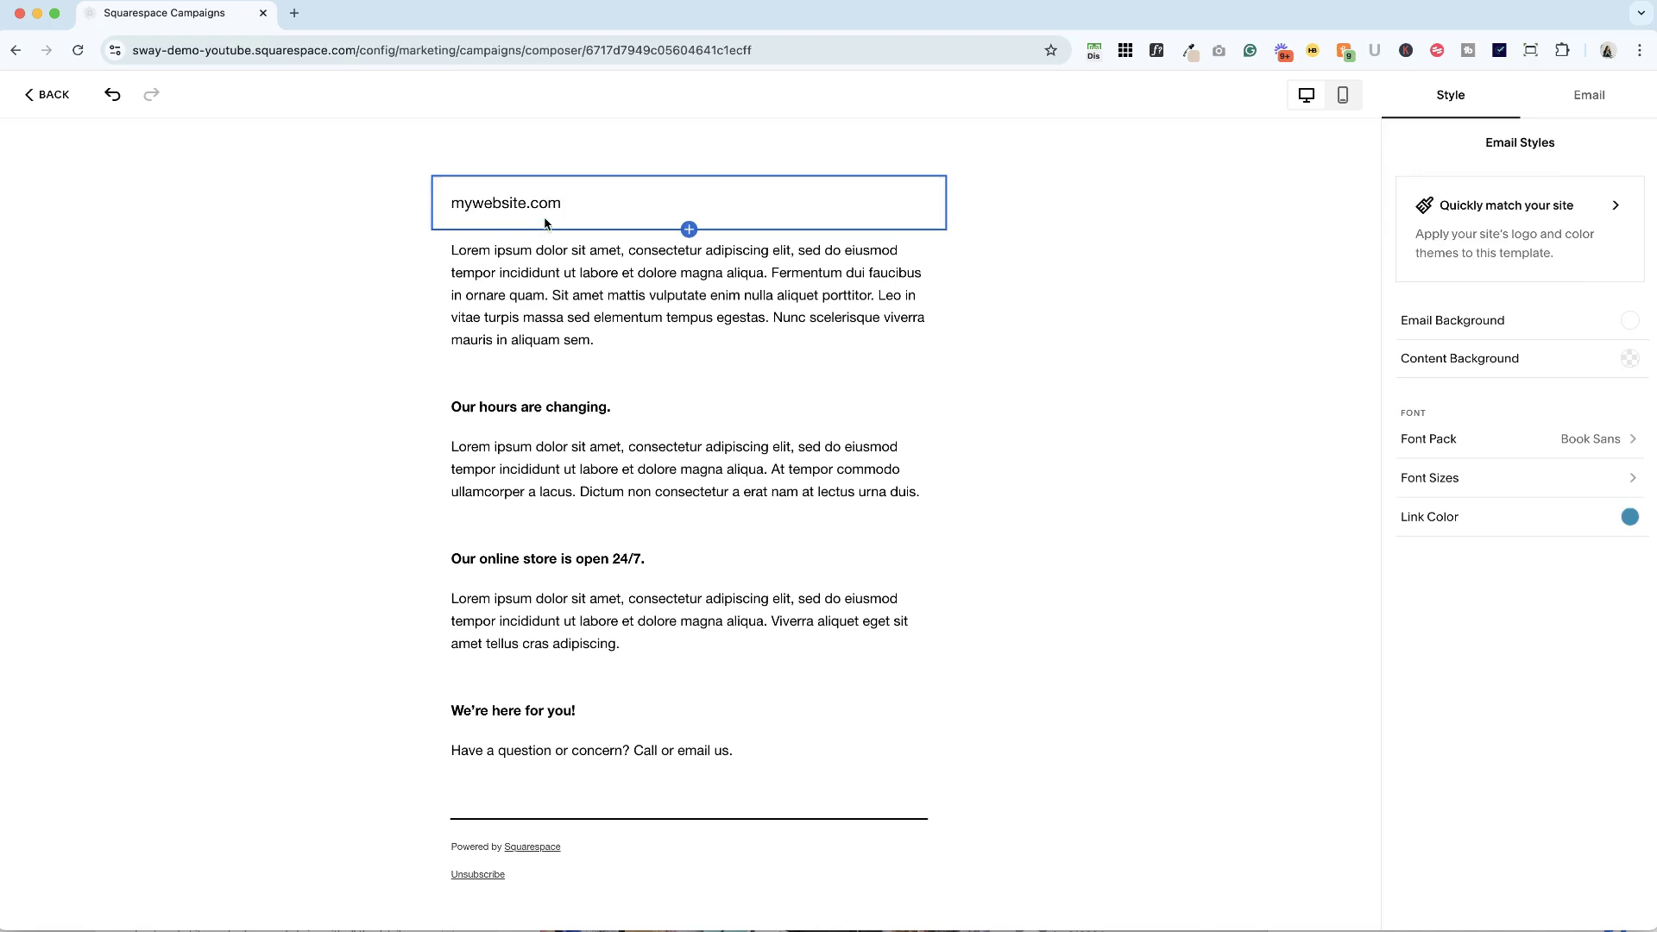
Shrink the mywebsite.com header text to 12 px
left_click(544, 204)
left_click_drag(1444, 309, 1422, 310)
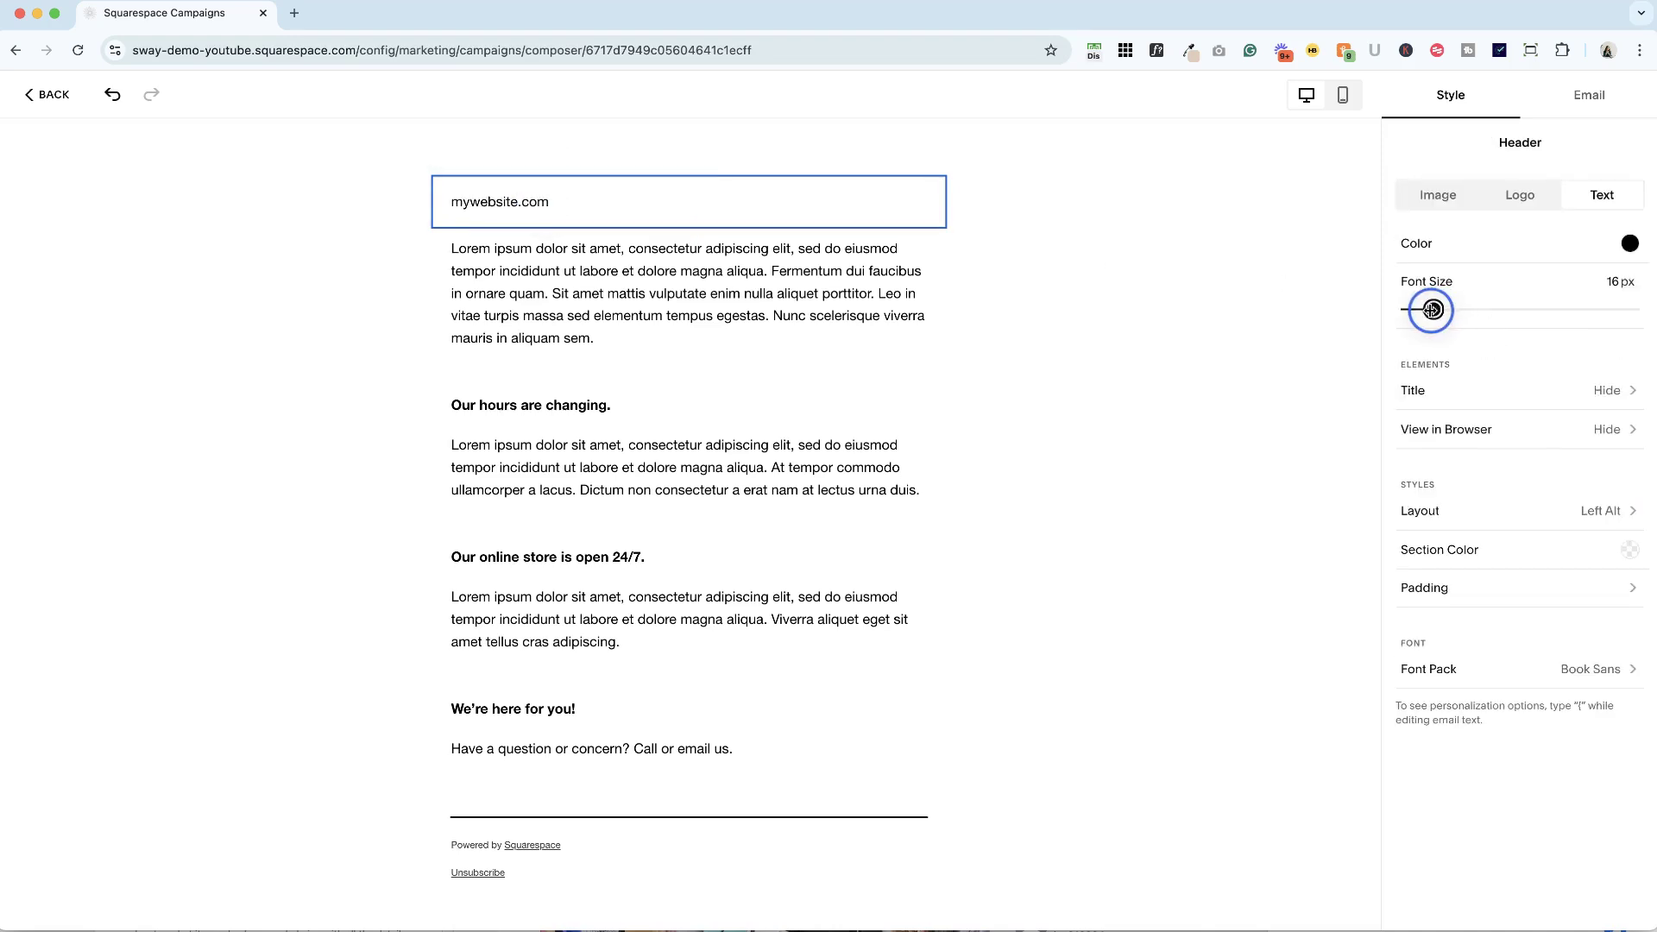
left_click(716, 289)
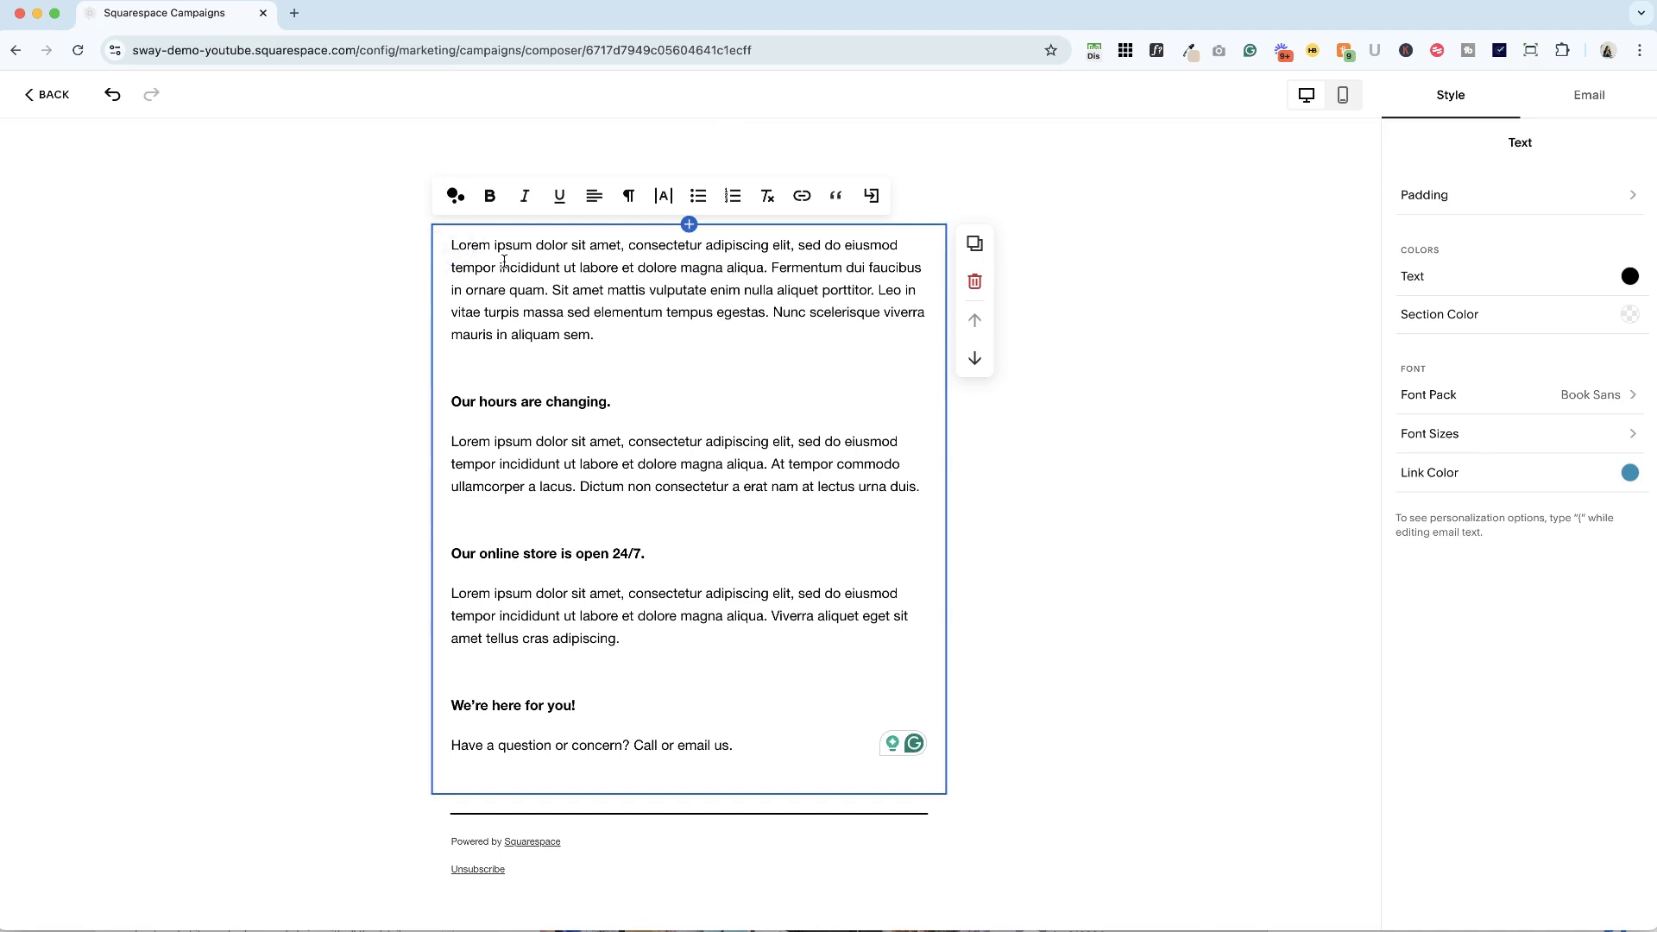
Leave the body text unchanged, browse the section types, and bring up footer settings
left_click(507, 290)
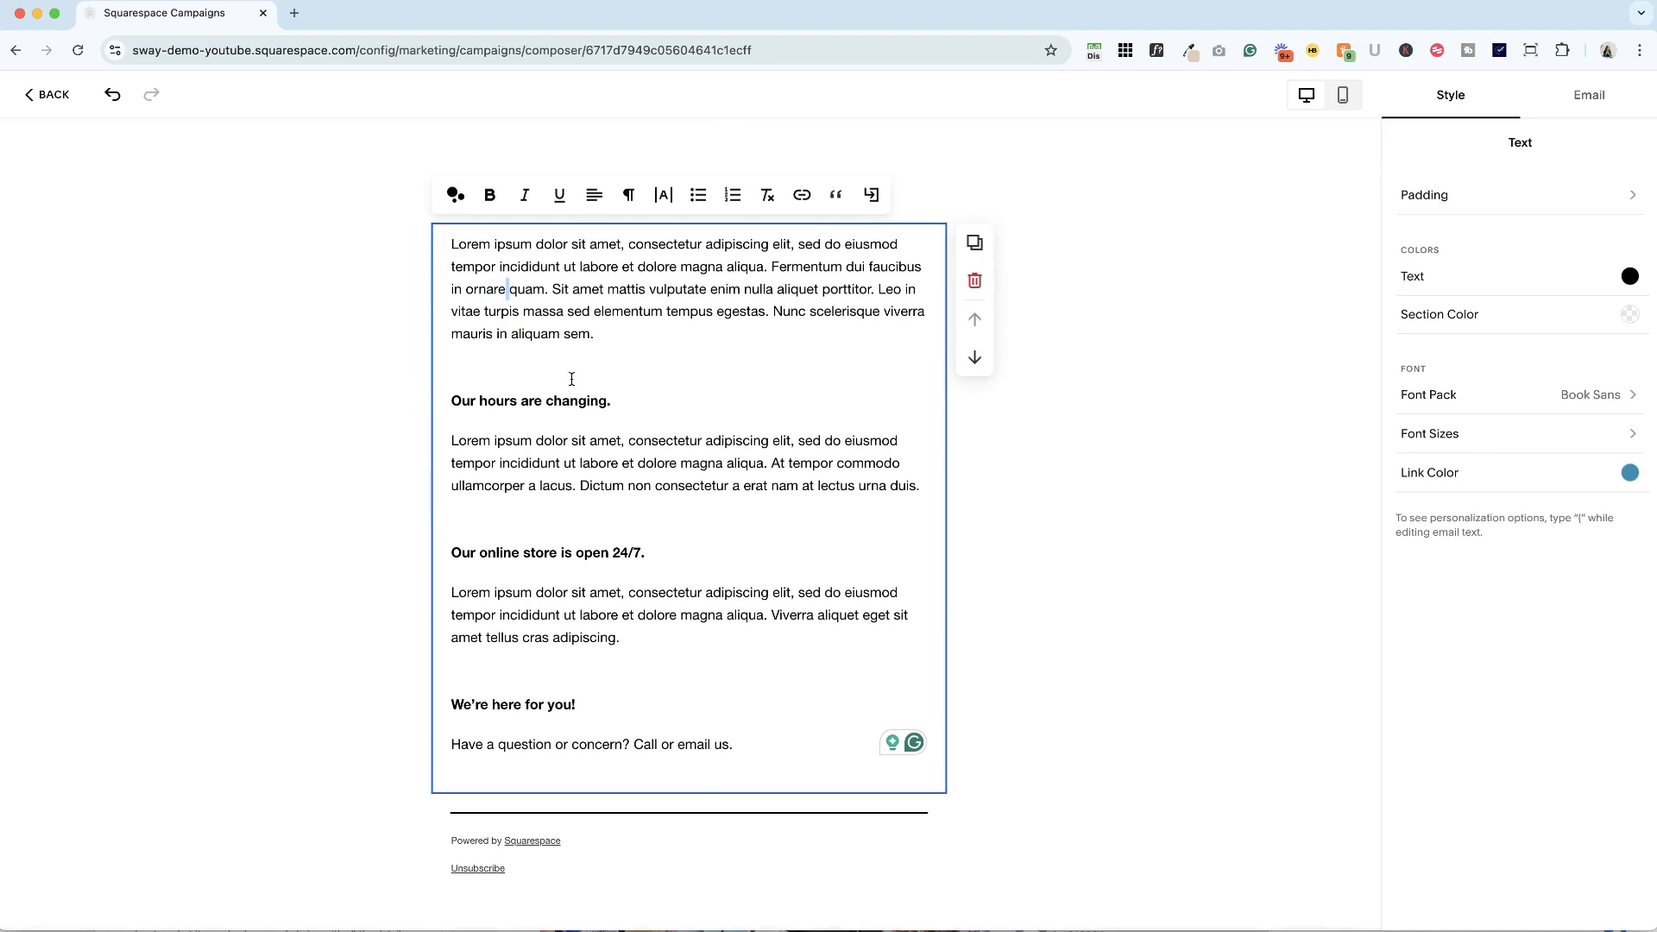
left_click(362, 690)
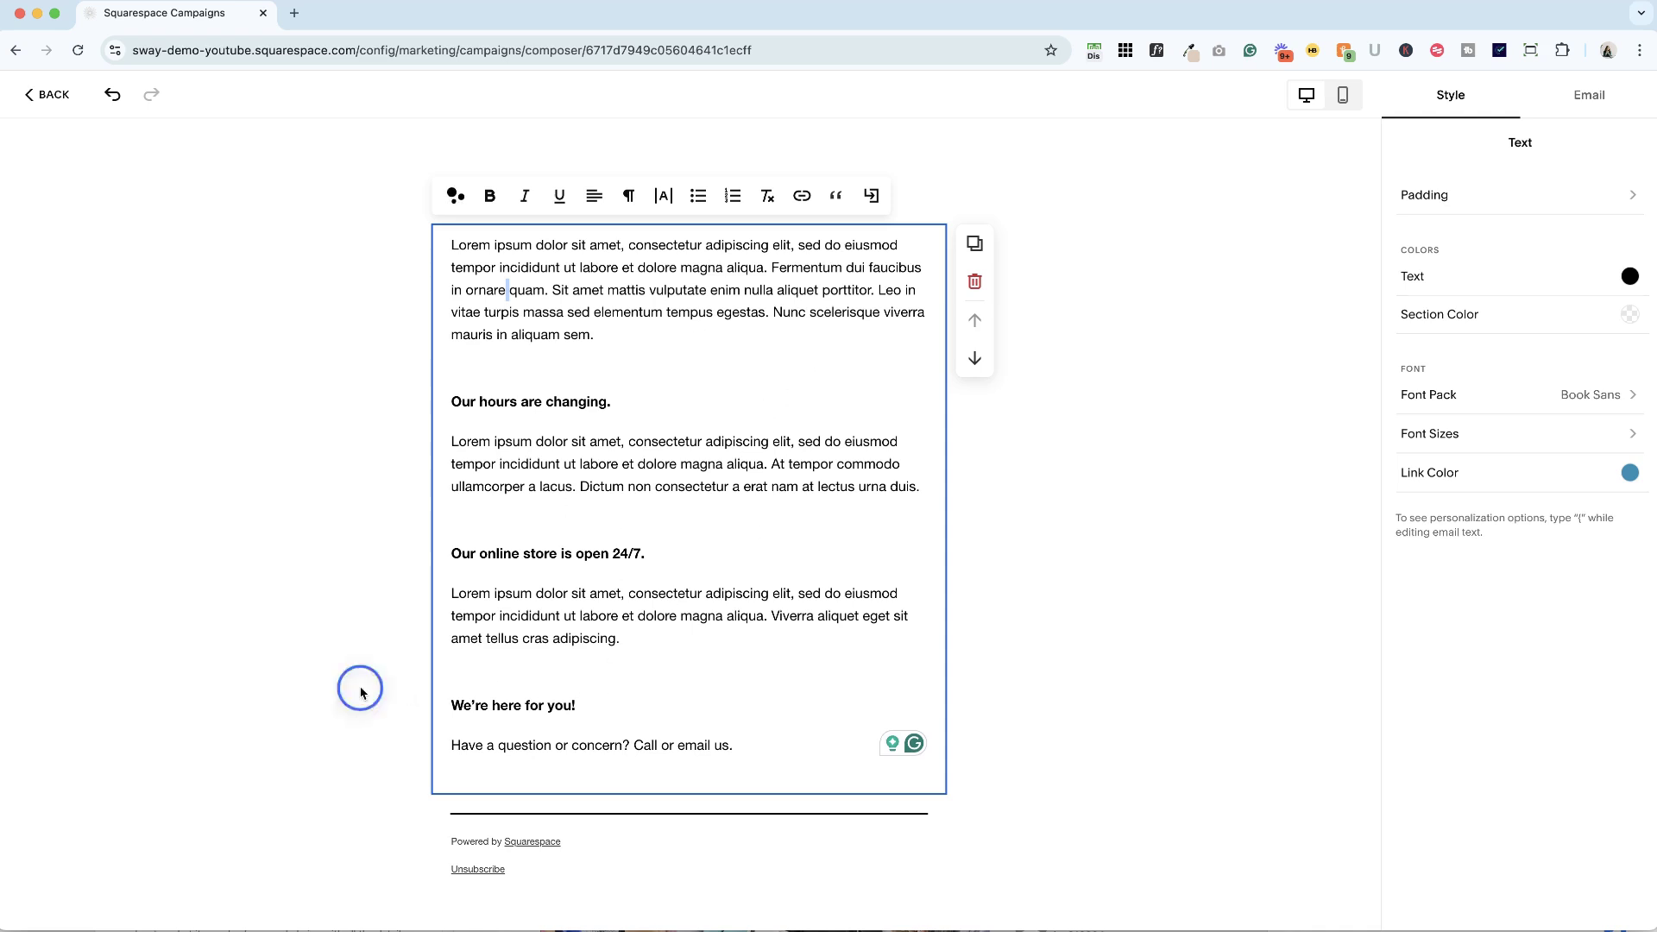
left_click(689, 793)
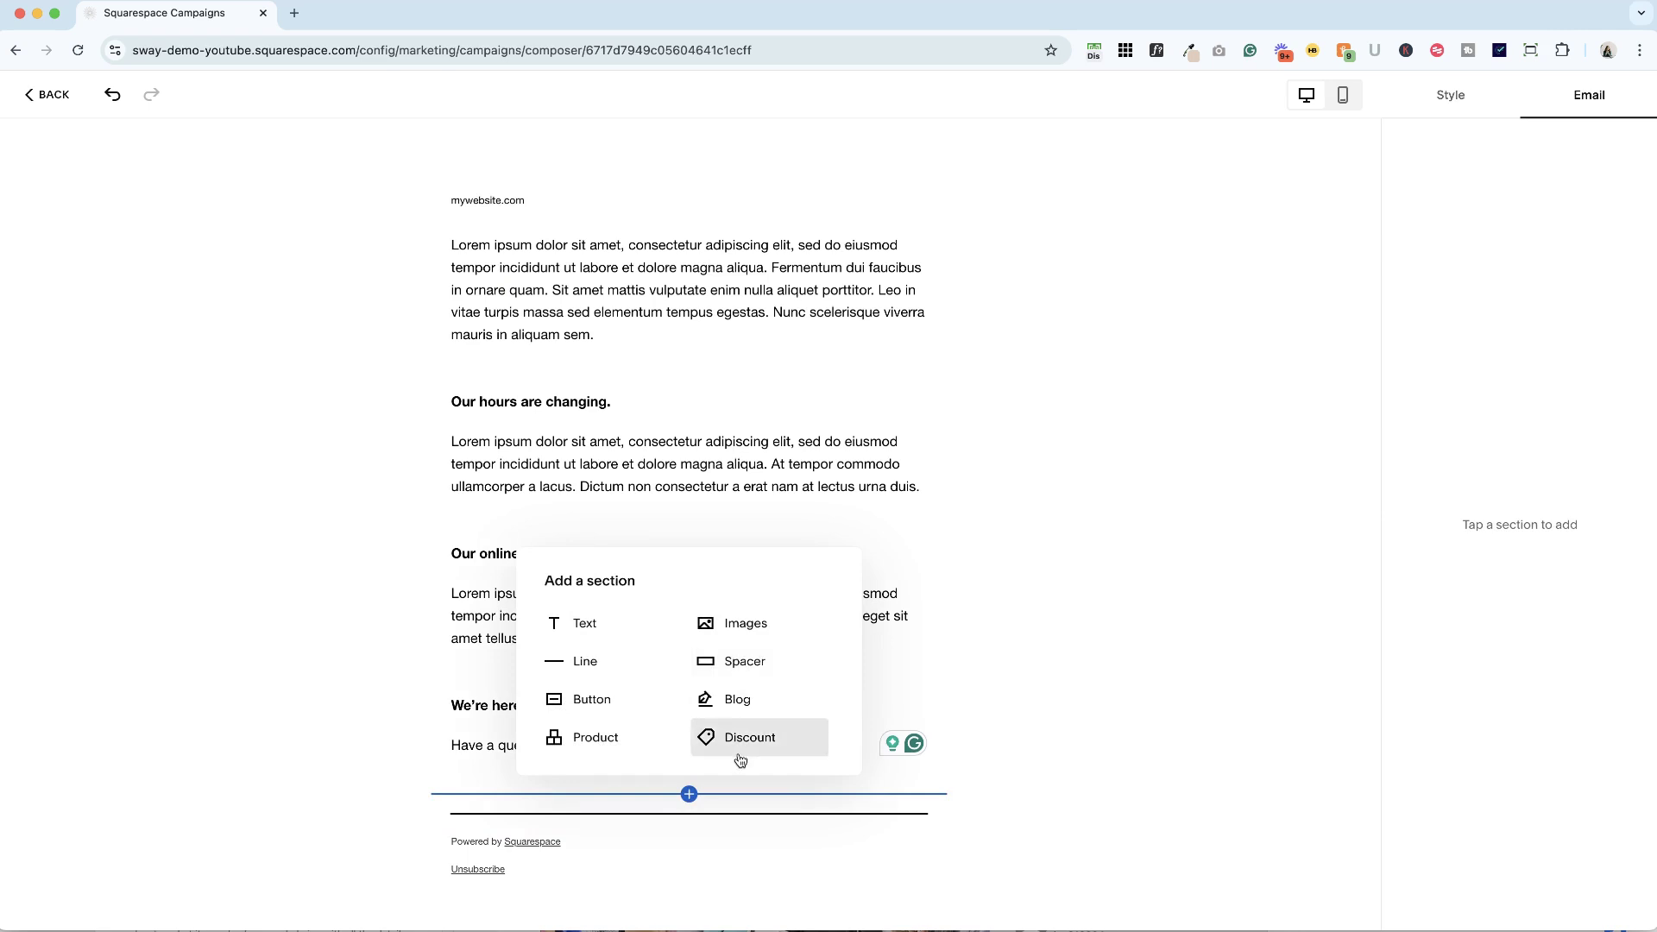
left_click(263, 471)
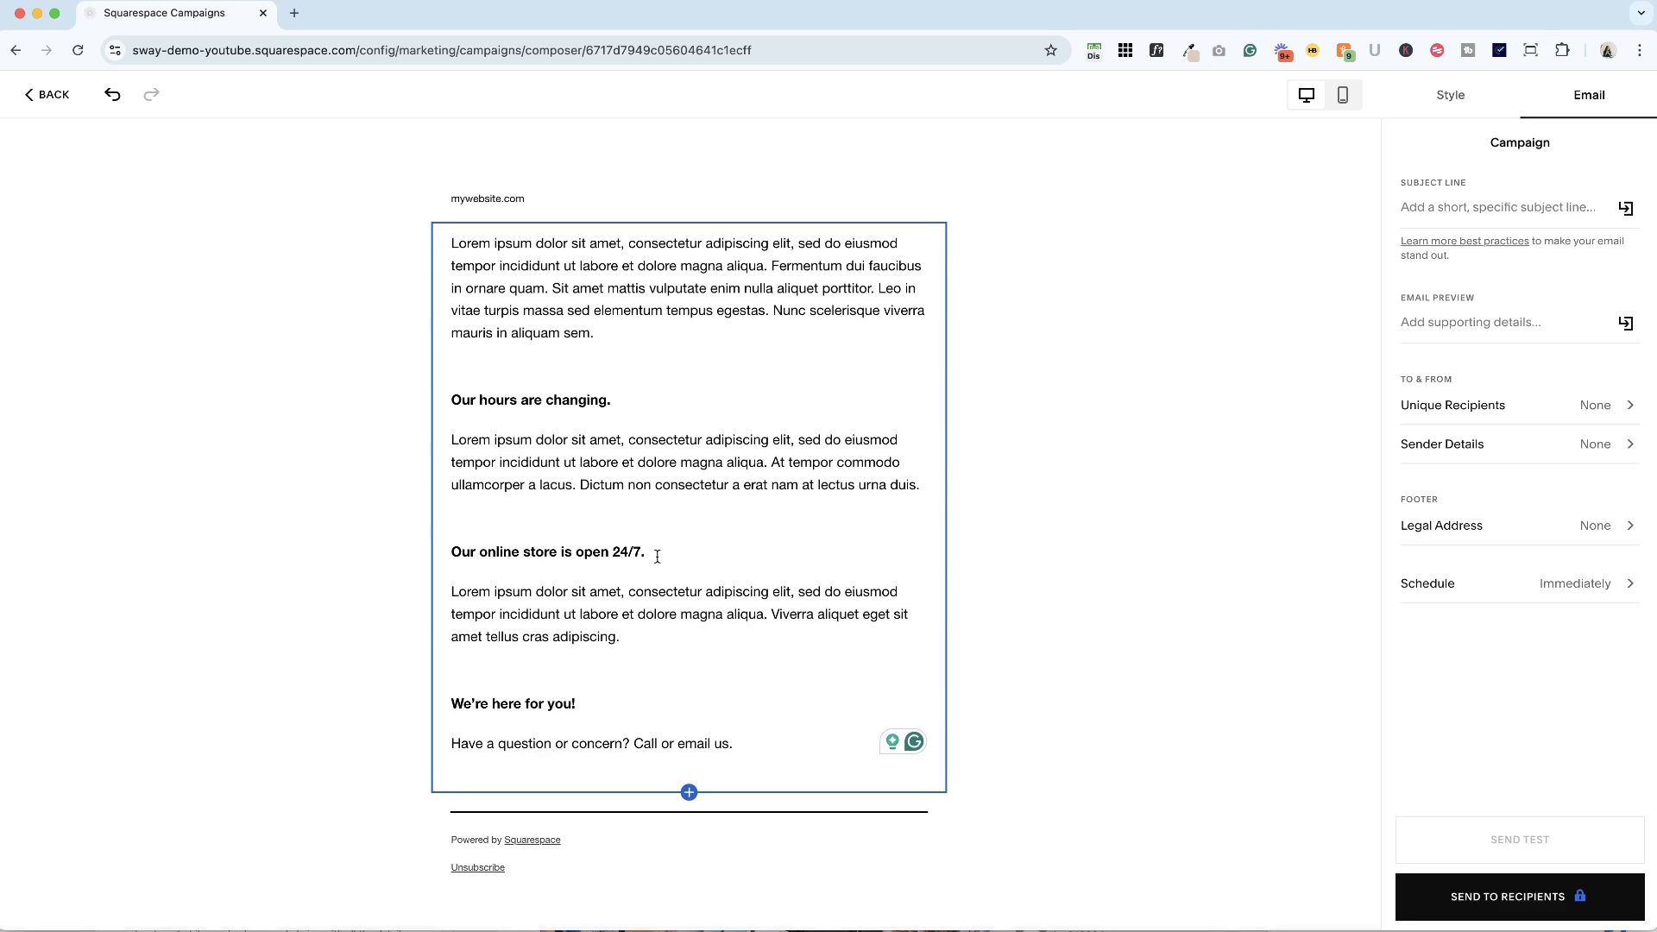
left_click(674, 849)
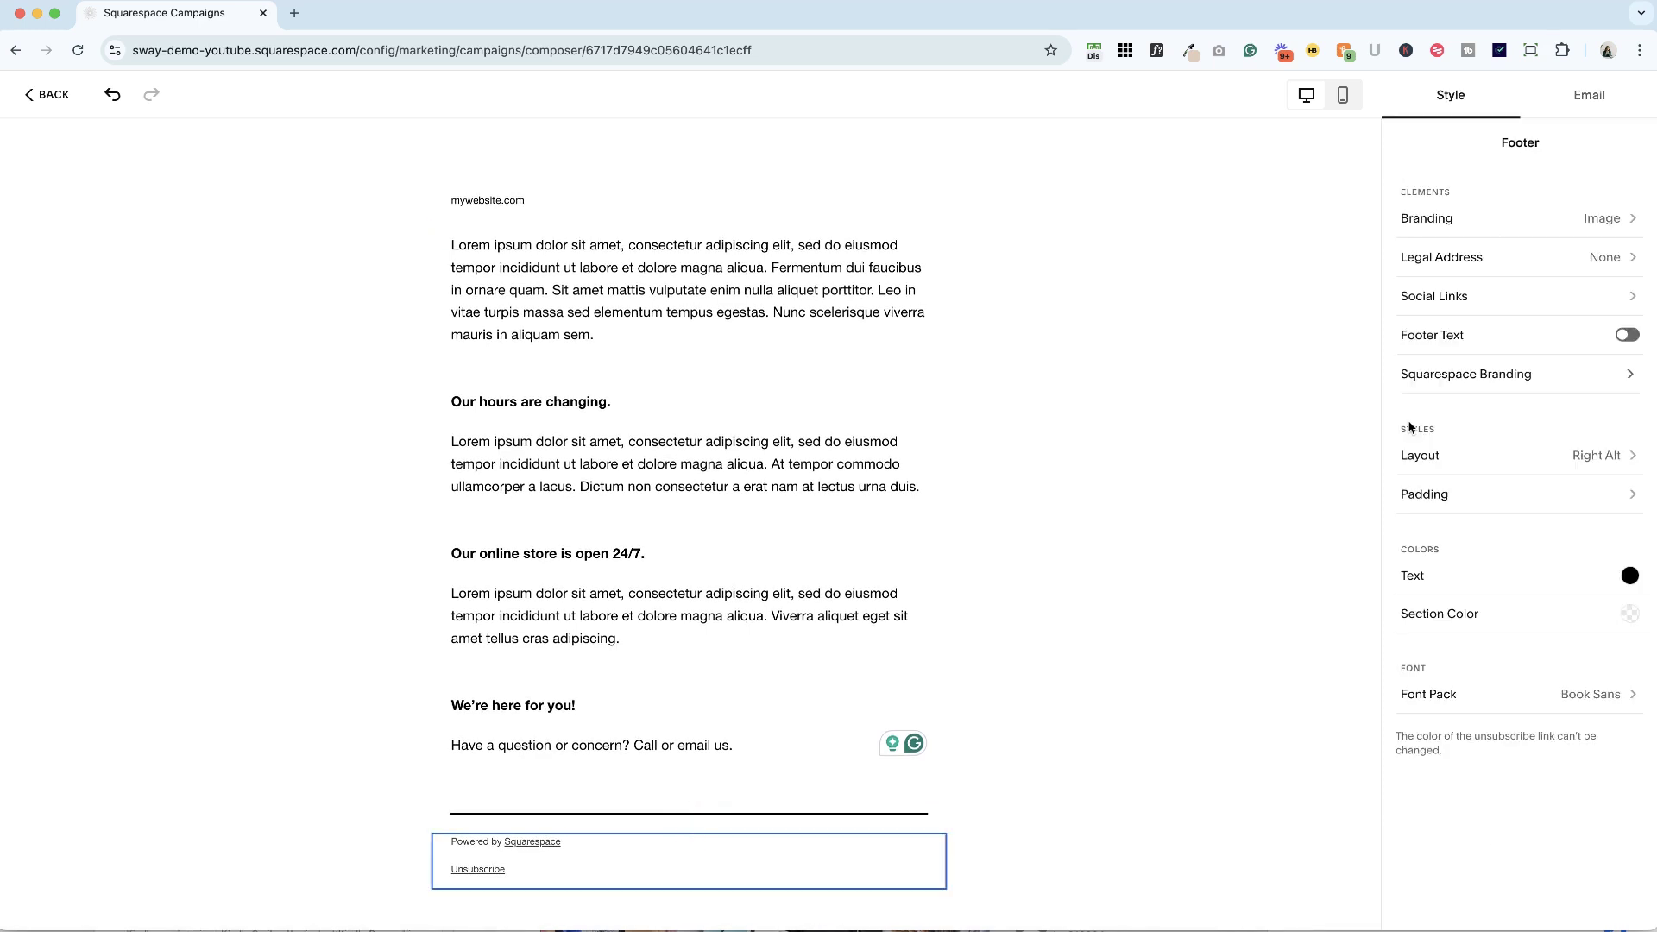
Set the footer legal address to PO BOX 34, Driftwood Texas 78619, USA; check branding
left_click(1540, 457)
left_click(1401, 142)
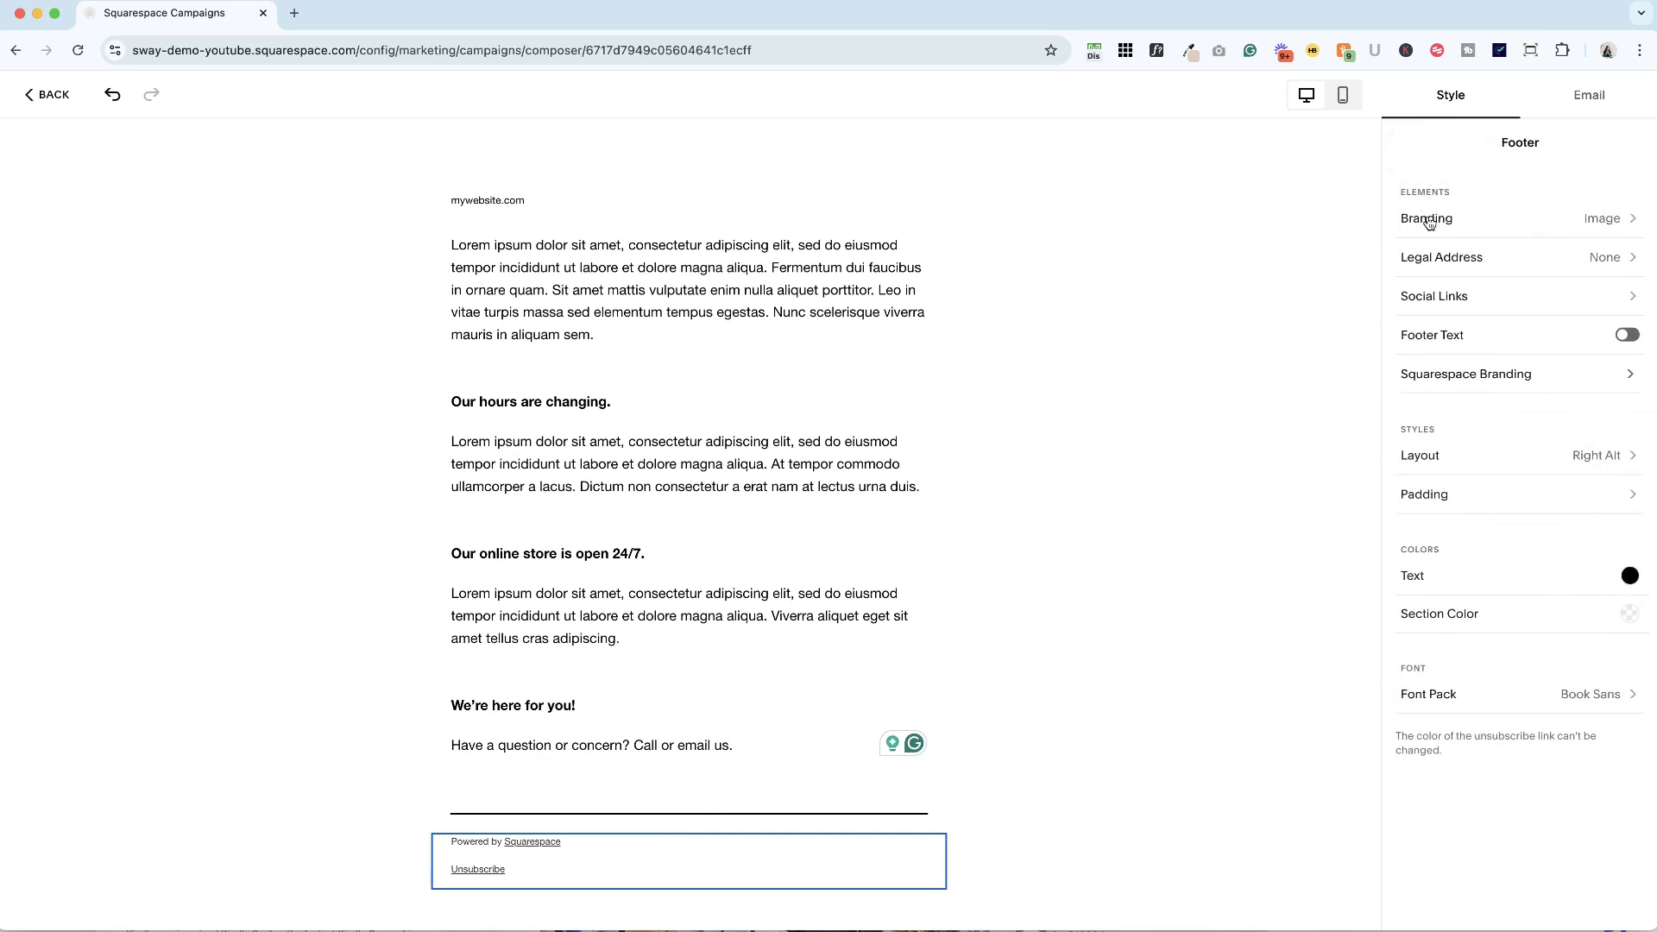
left_click(1457, 267)
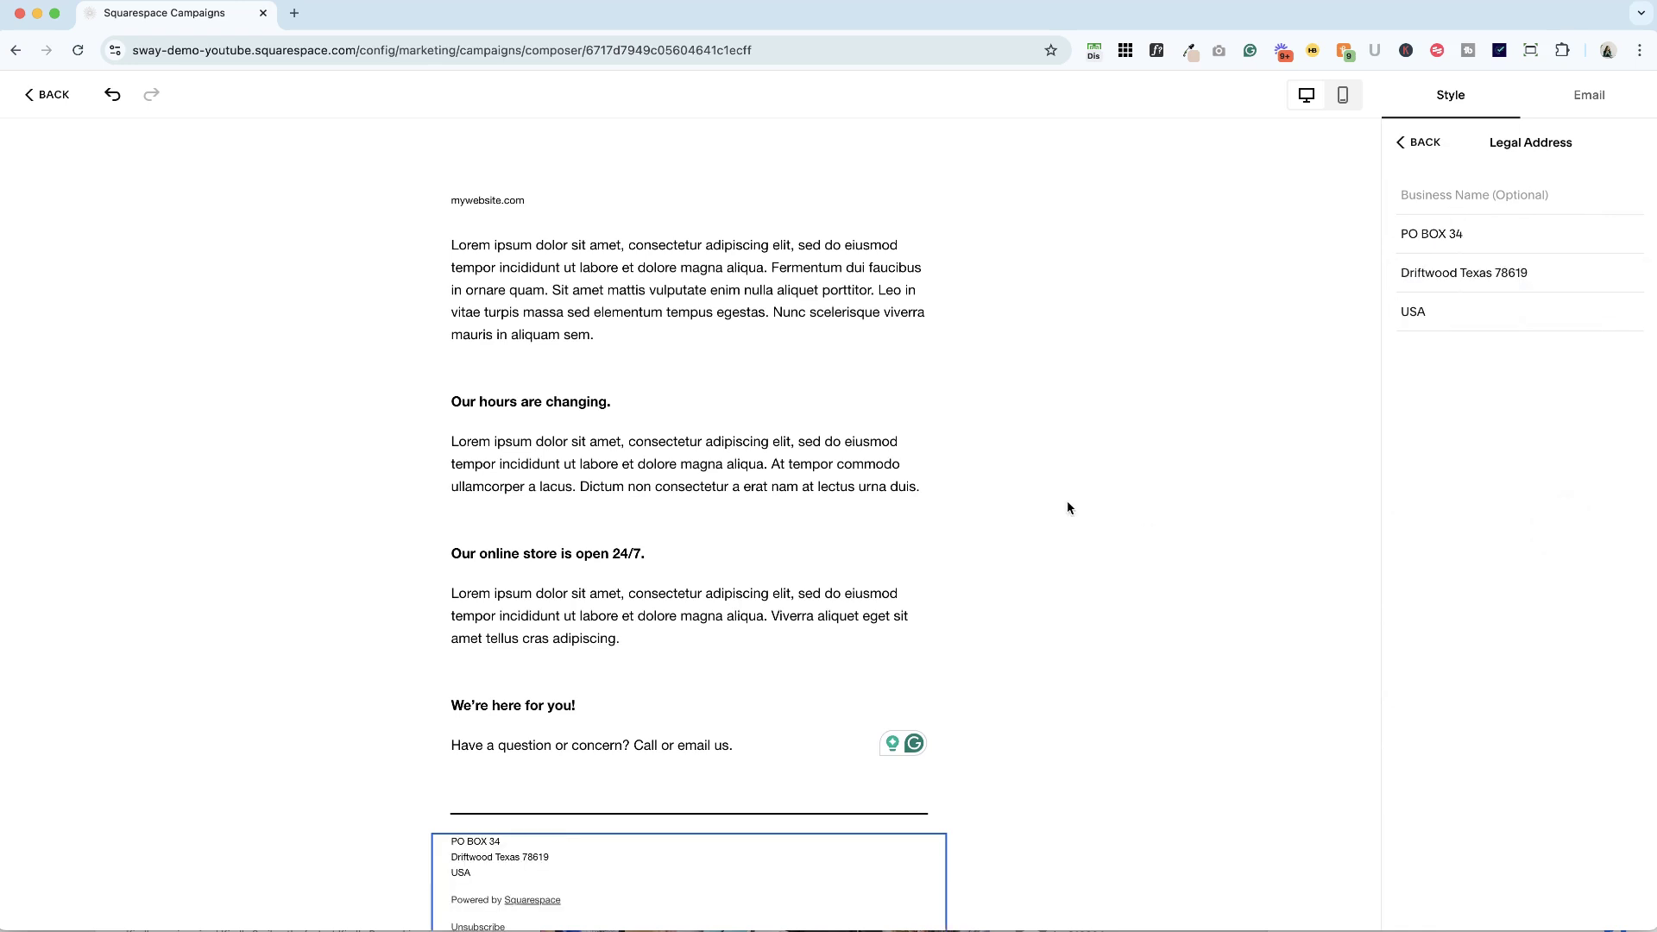
scroll(1067, 500, "down", 1)
left_click(1425, 143)
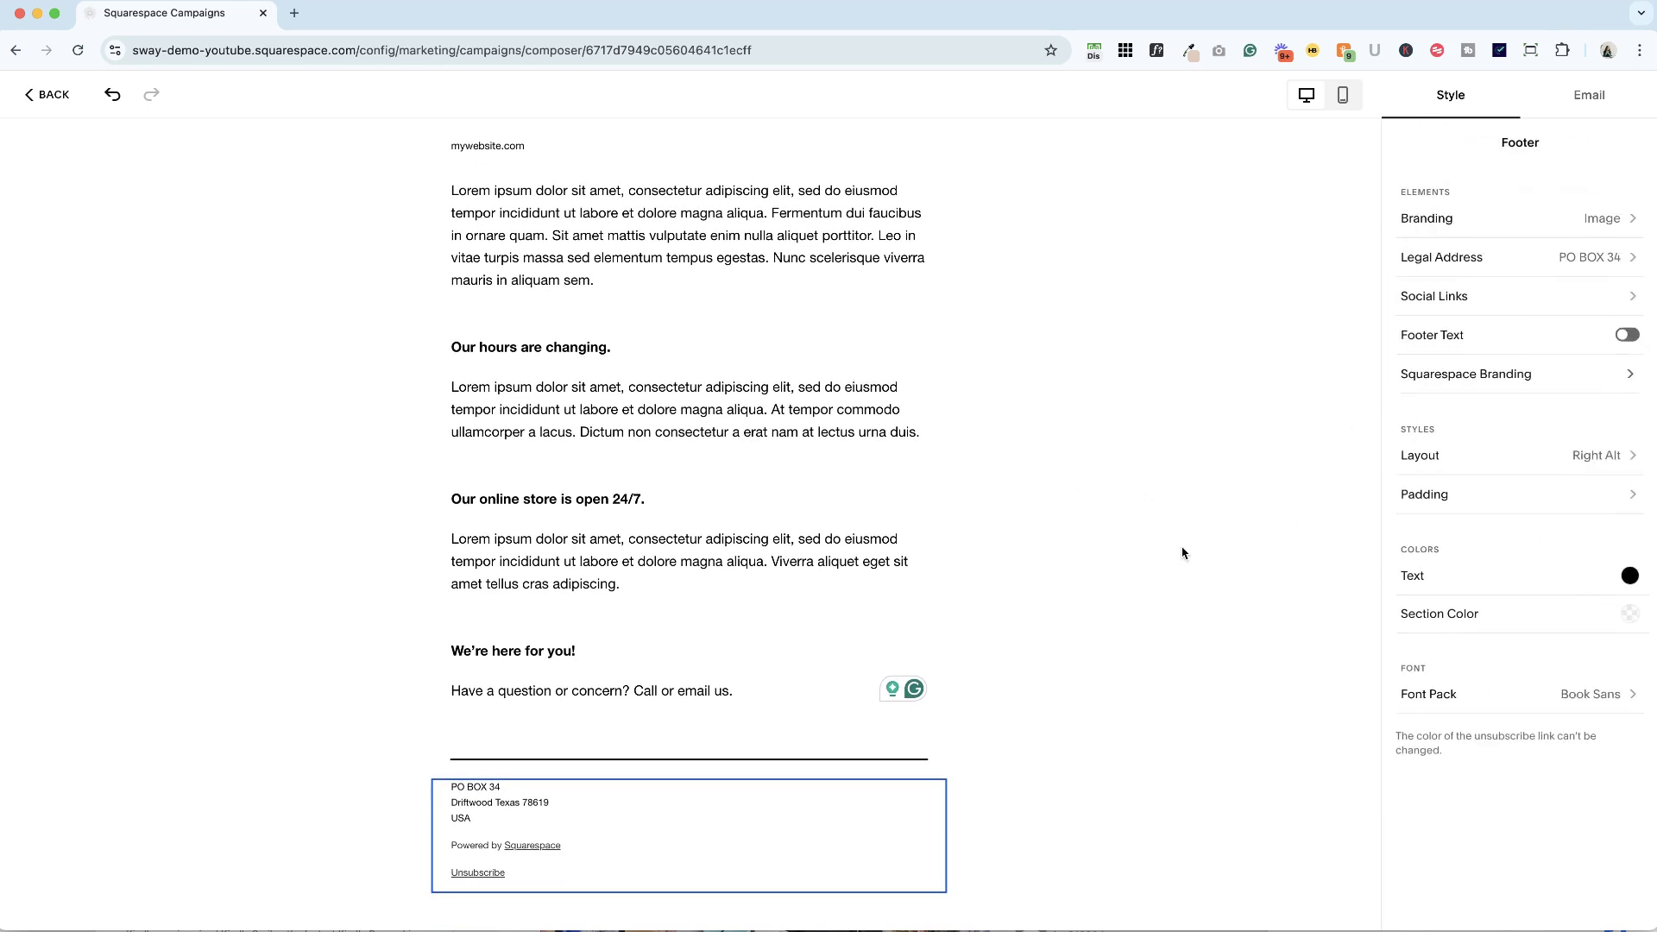
scroll(1177, 544, "up", 1)
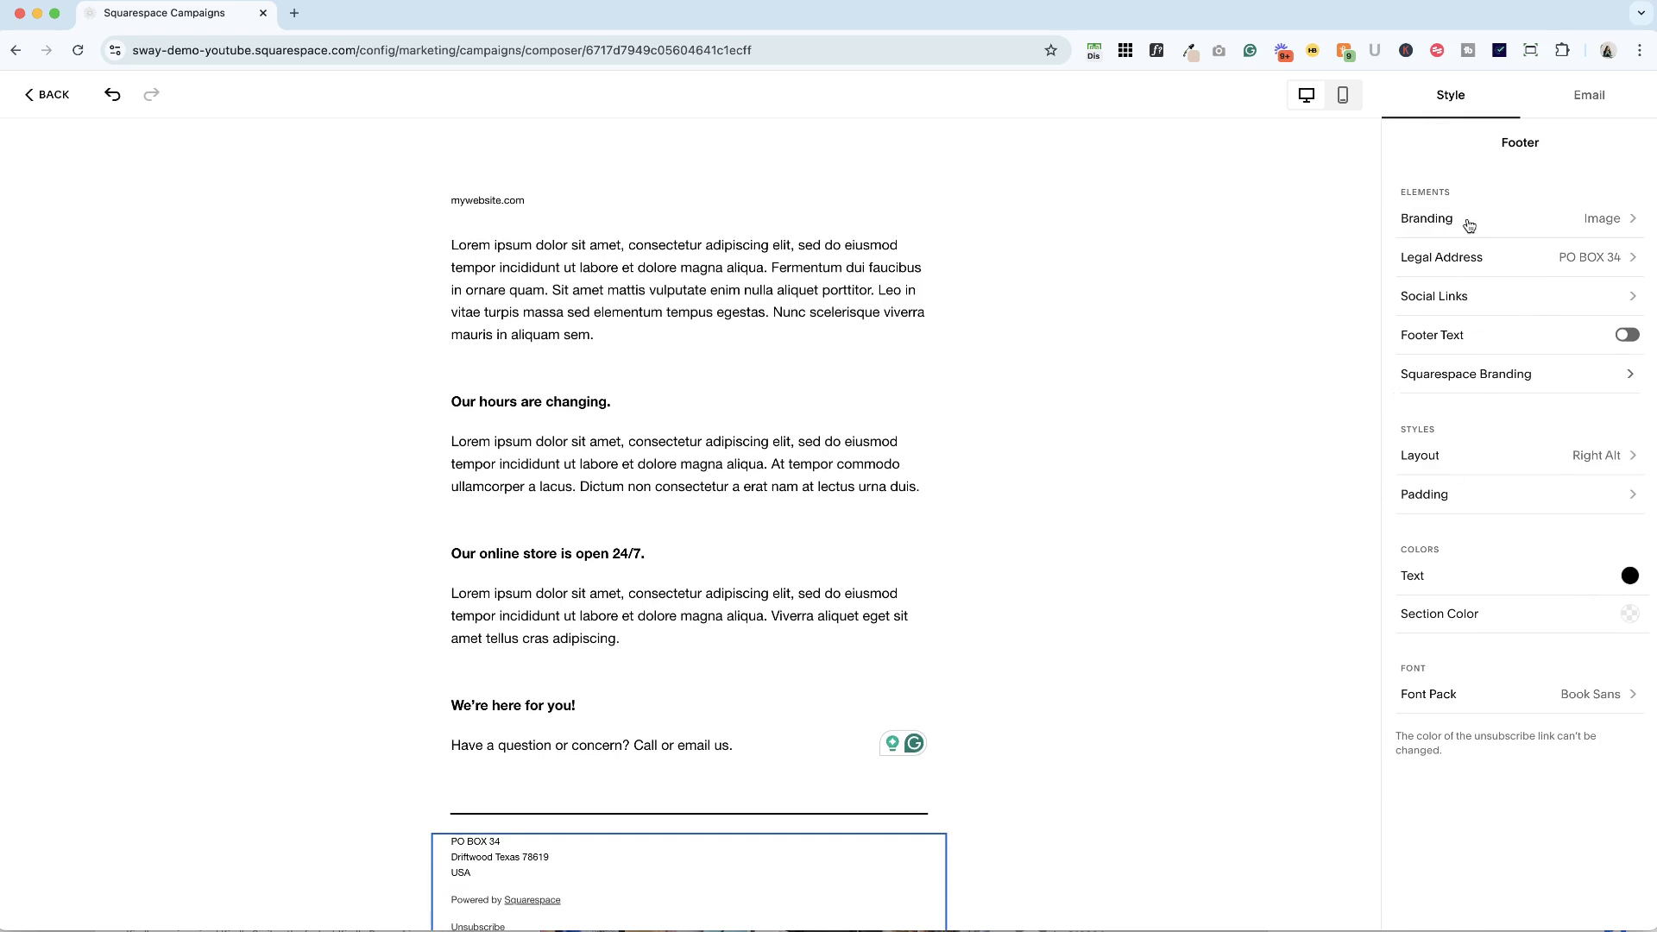
left_click(1492, 374)
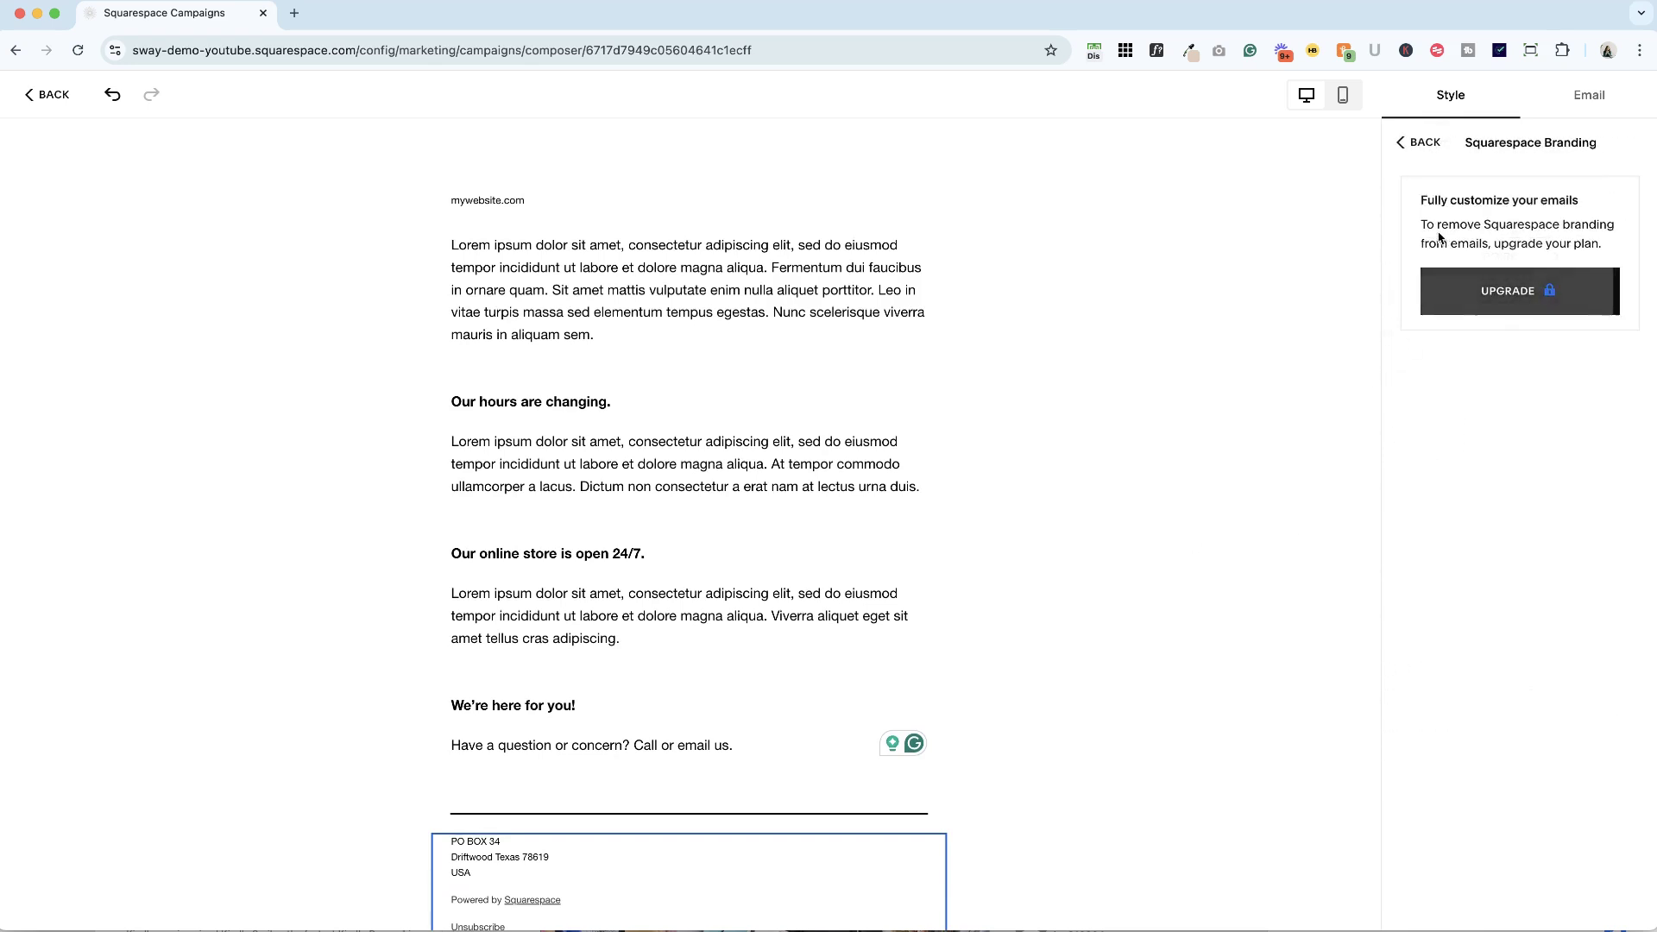
left_click(1421, 142)
scroll(983, 554, "down", 1)
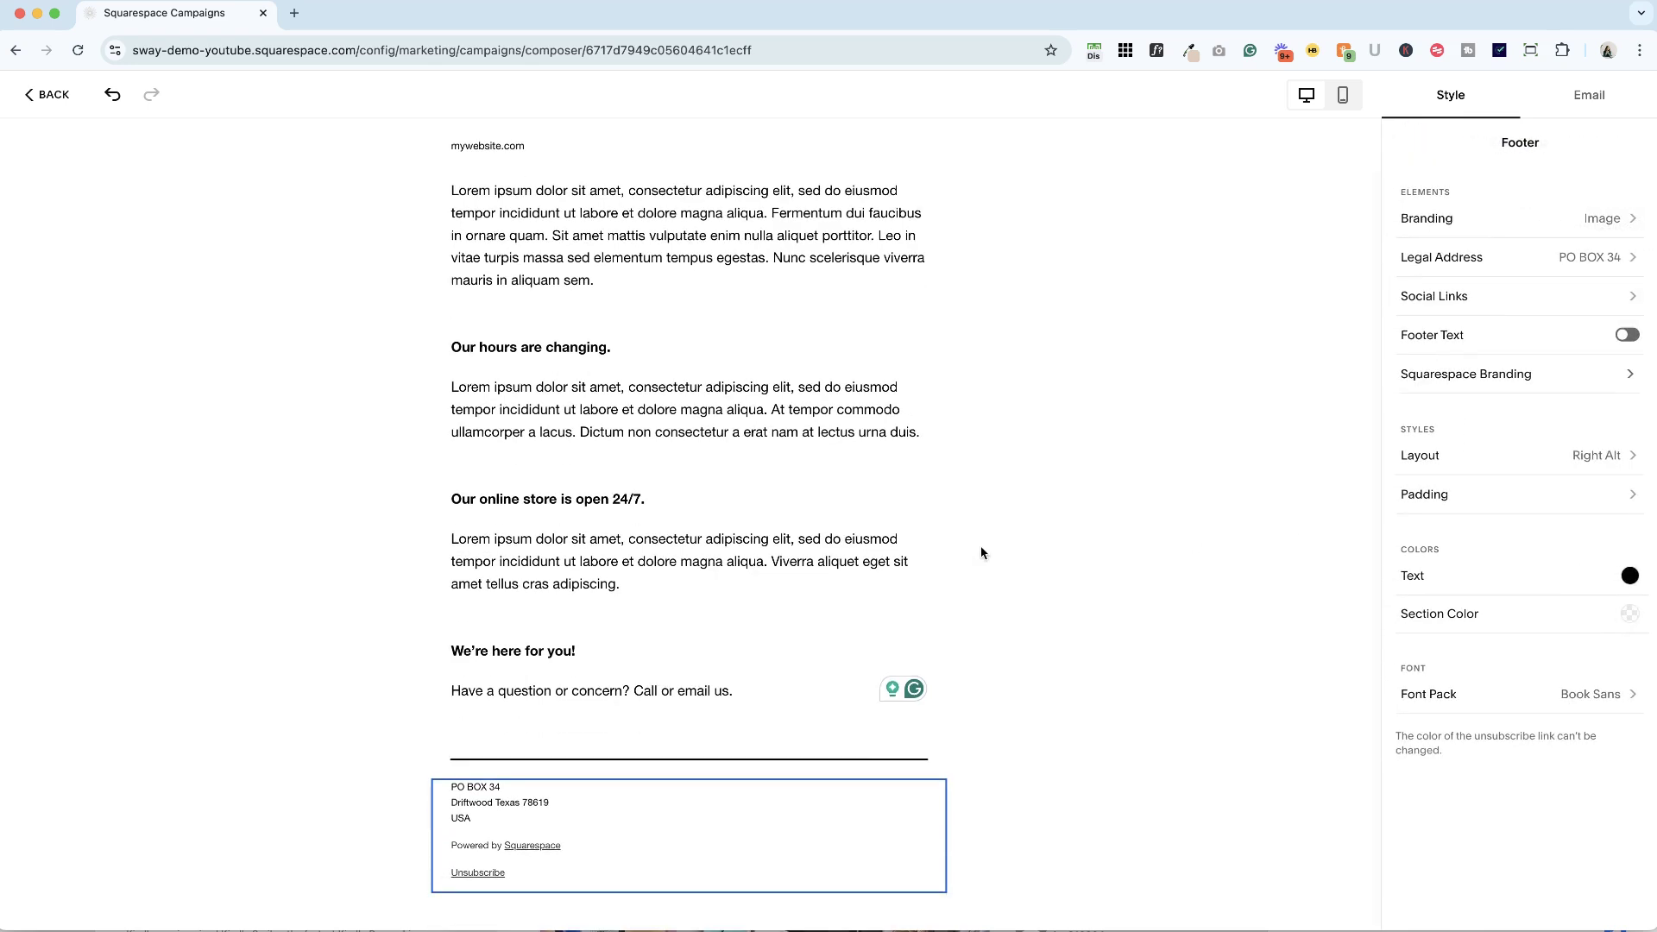
scroll(995, 555, "up", 1)
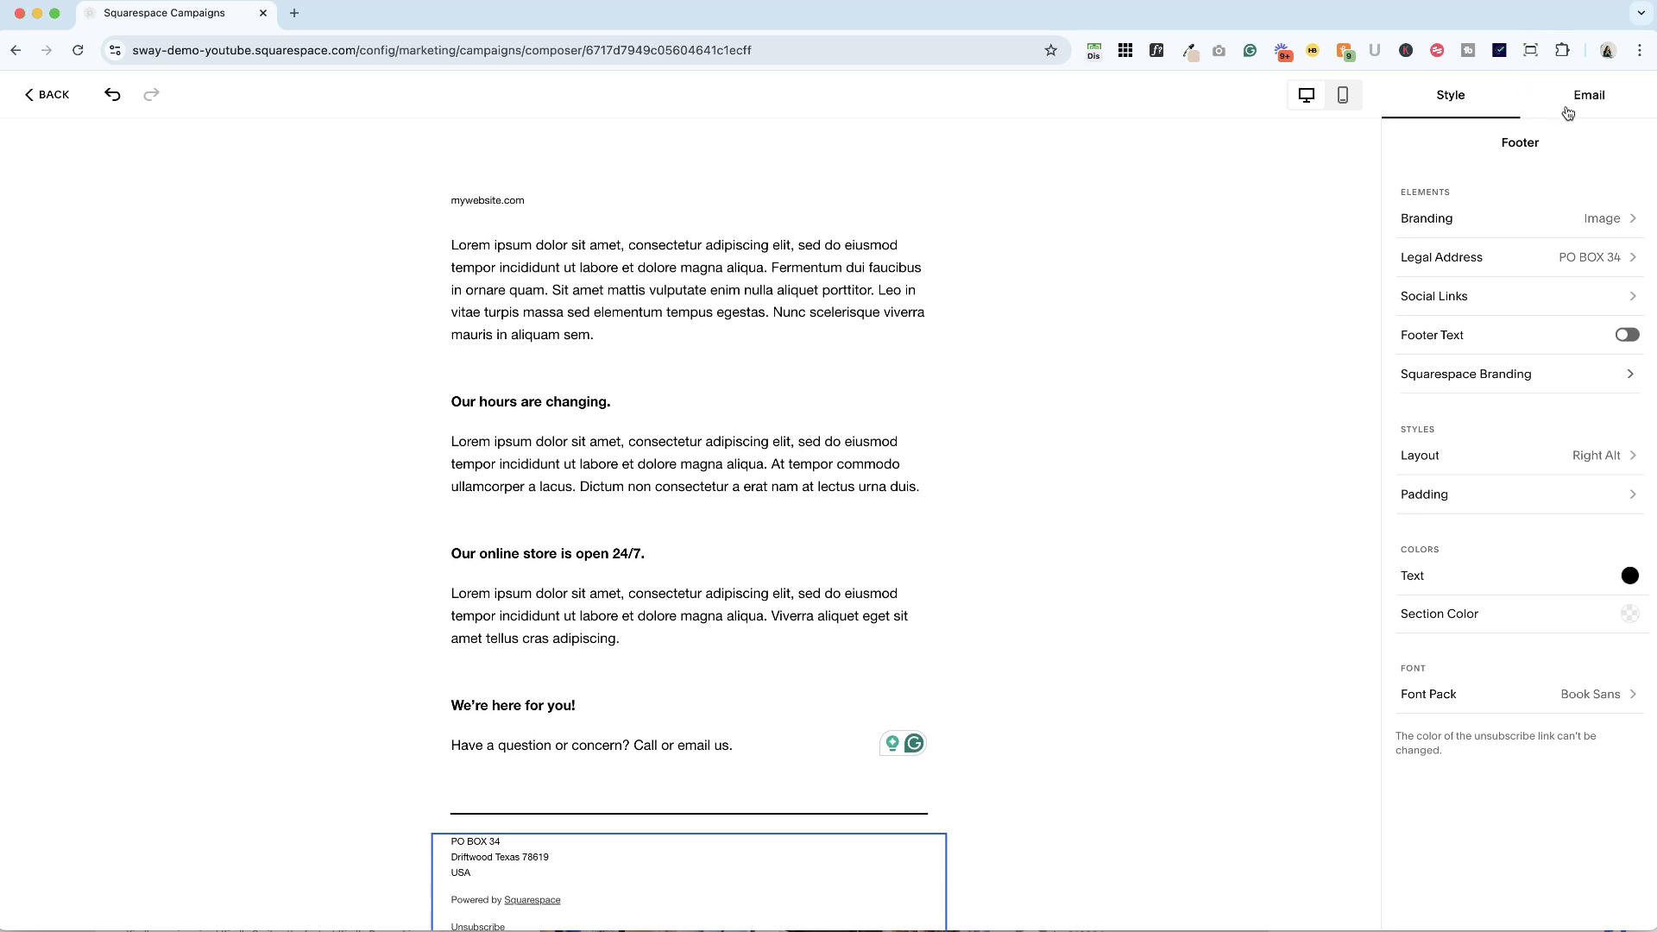
Enter subject 'Friendly subject line' and a short preview text urging readers to click
left_click(1600, 108)
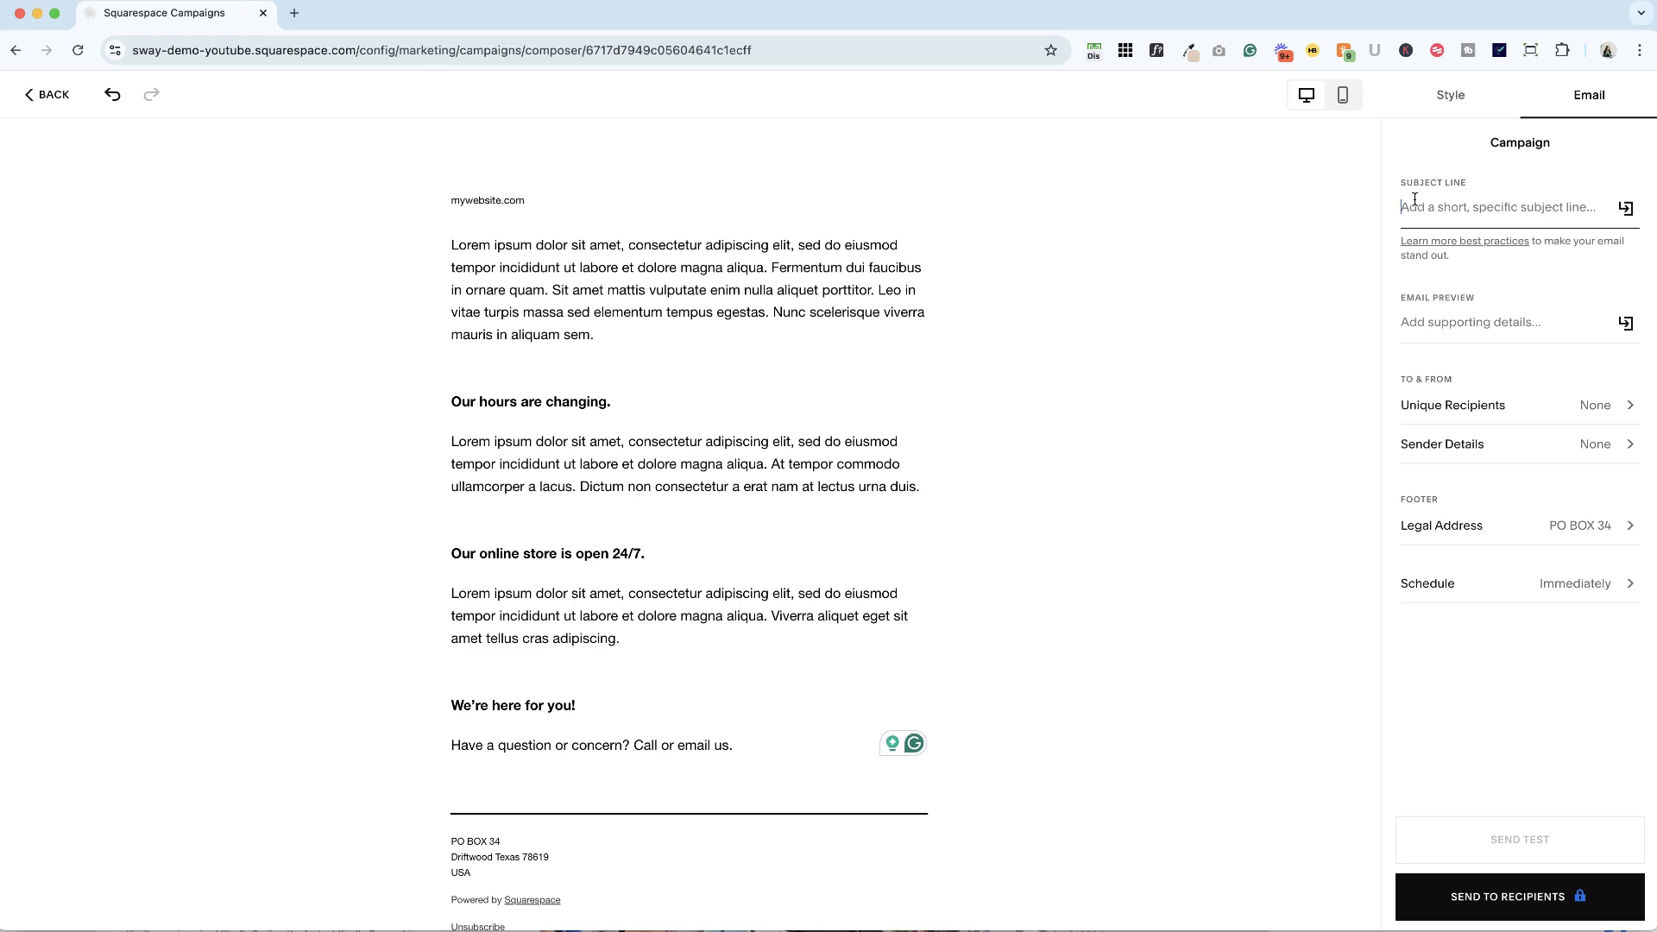
type("Friendly subject li")
type("ne")
left_click(1451, 322)
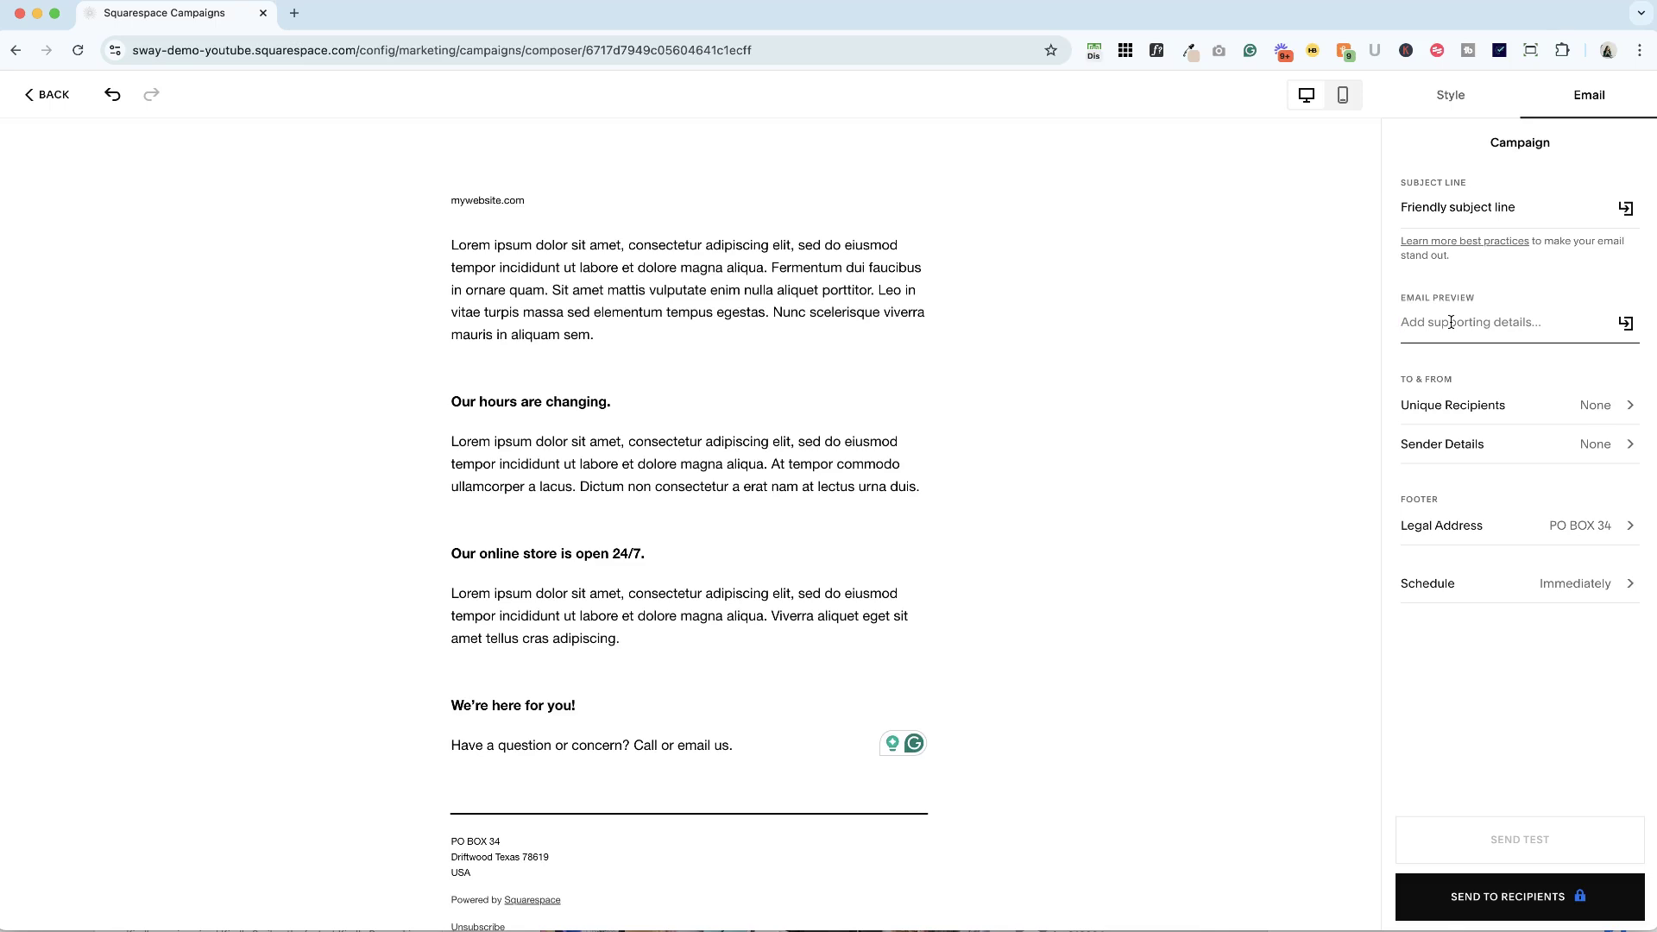
type("soemthi")
type("ng to get them to click")
Send to All subscribers (11 recipients) and review the sender details
left_click(1447, 410)
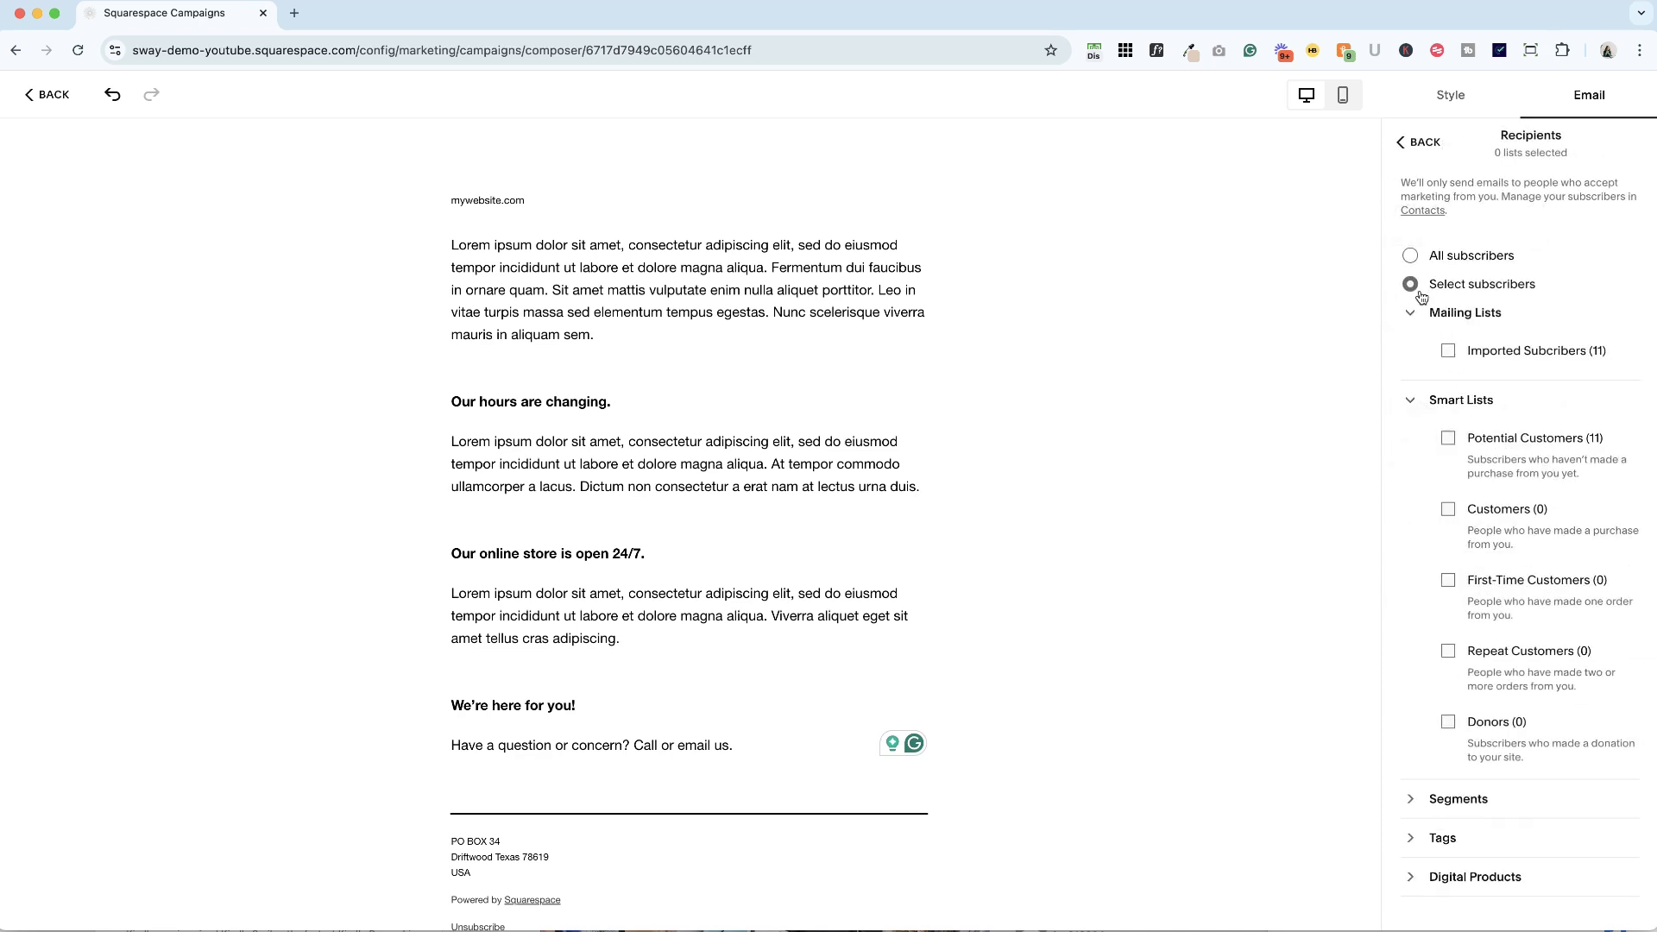
left_click(1412, 257)
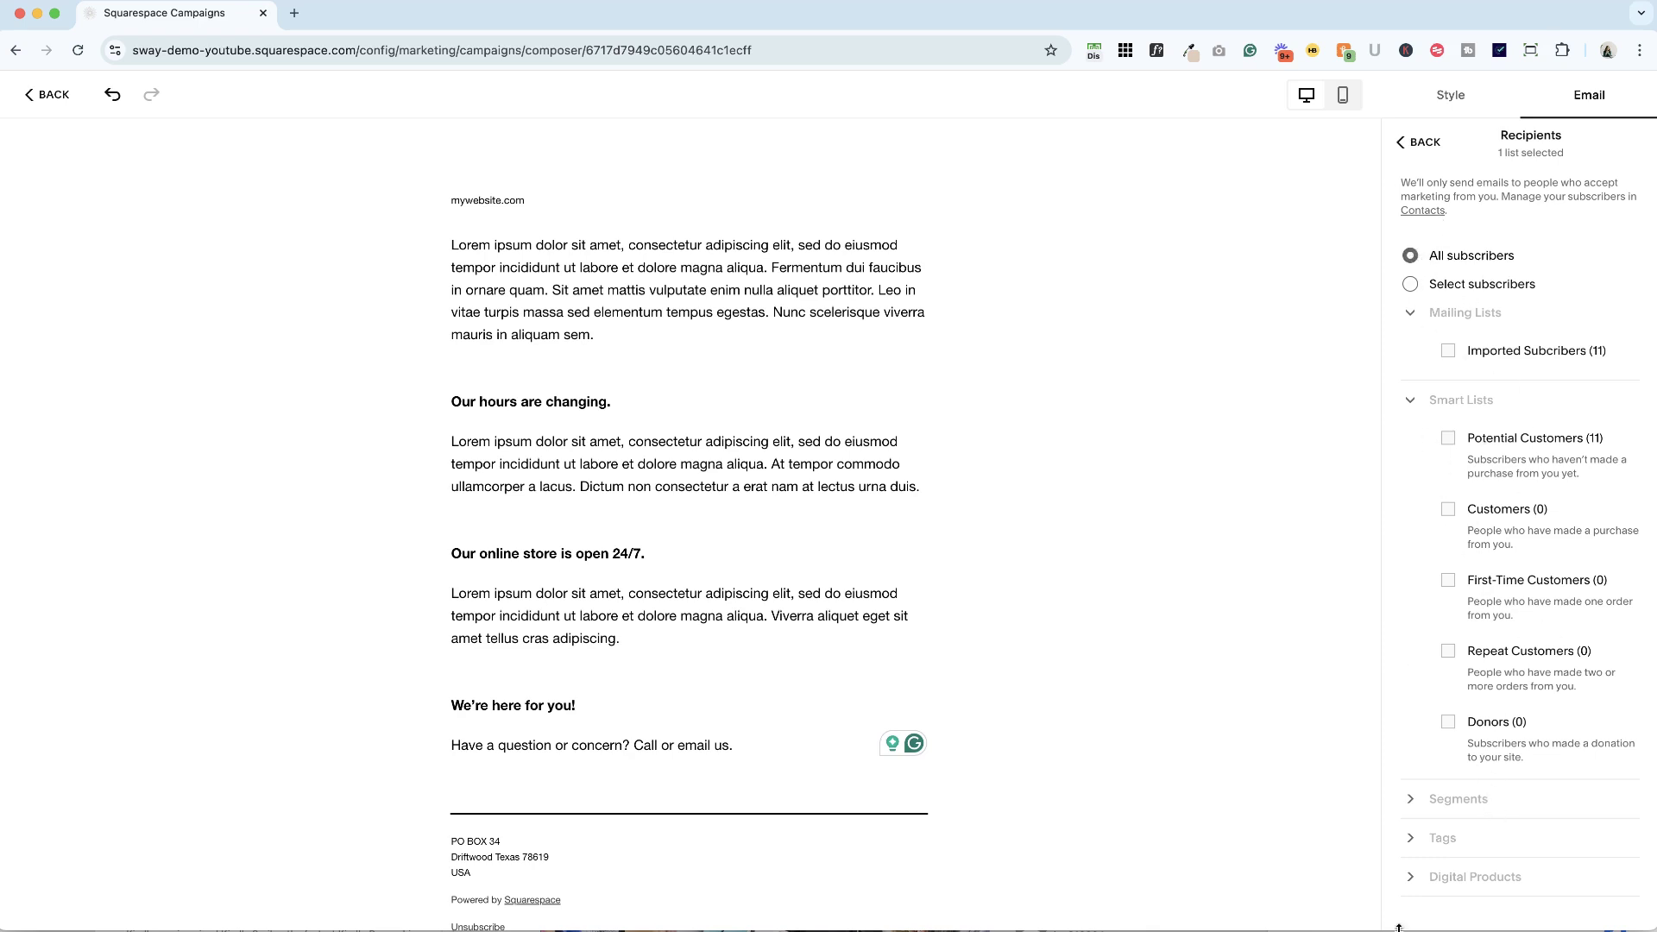
left_click(1417, 143)
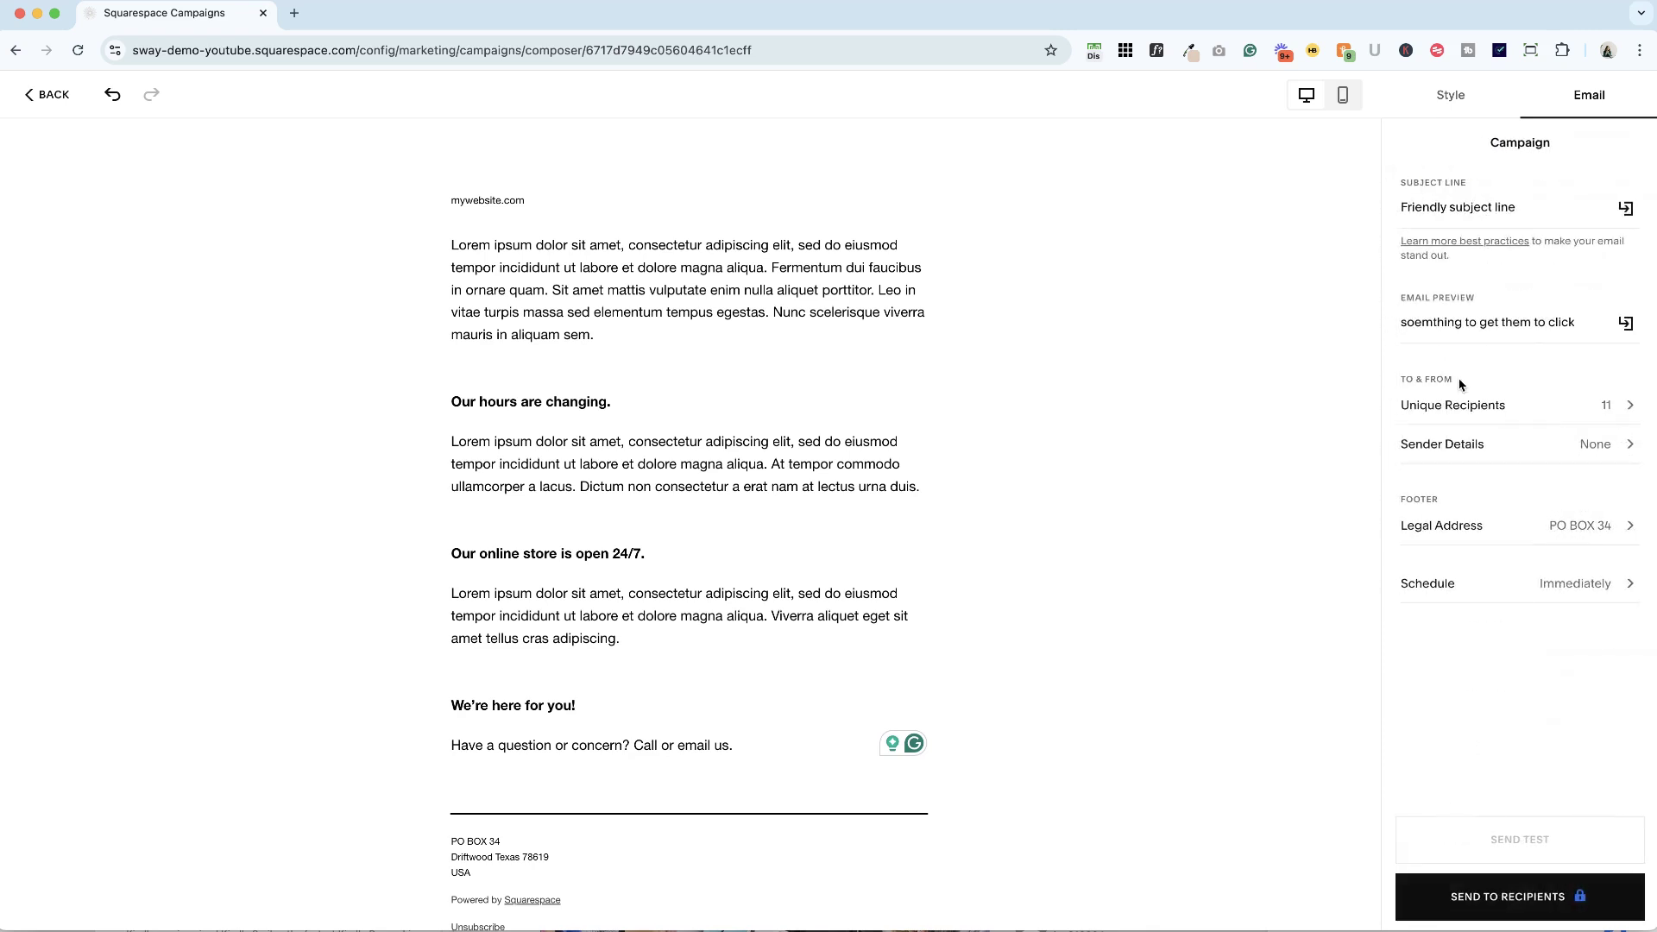
left_click(1498, 452)
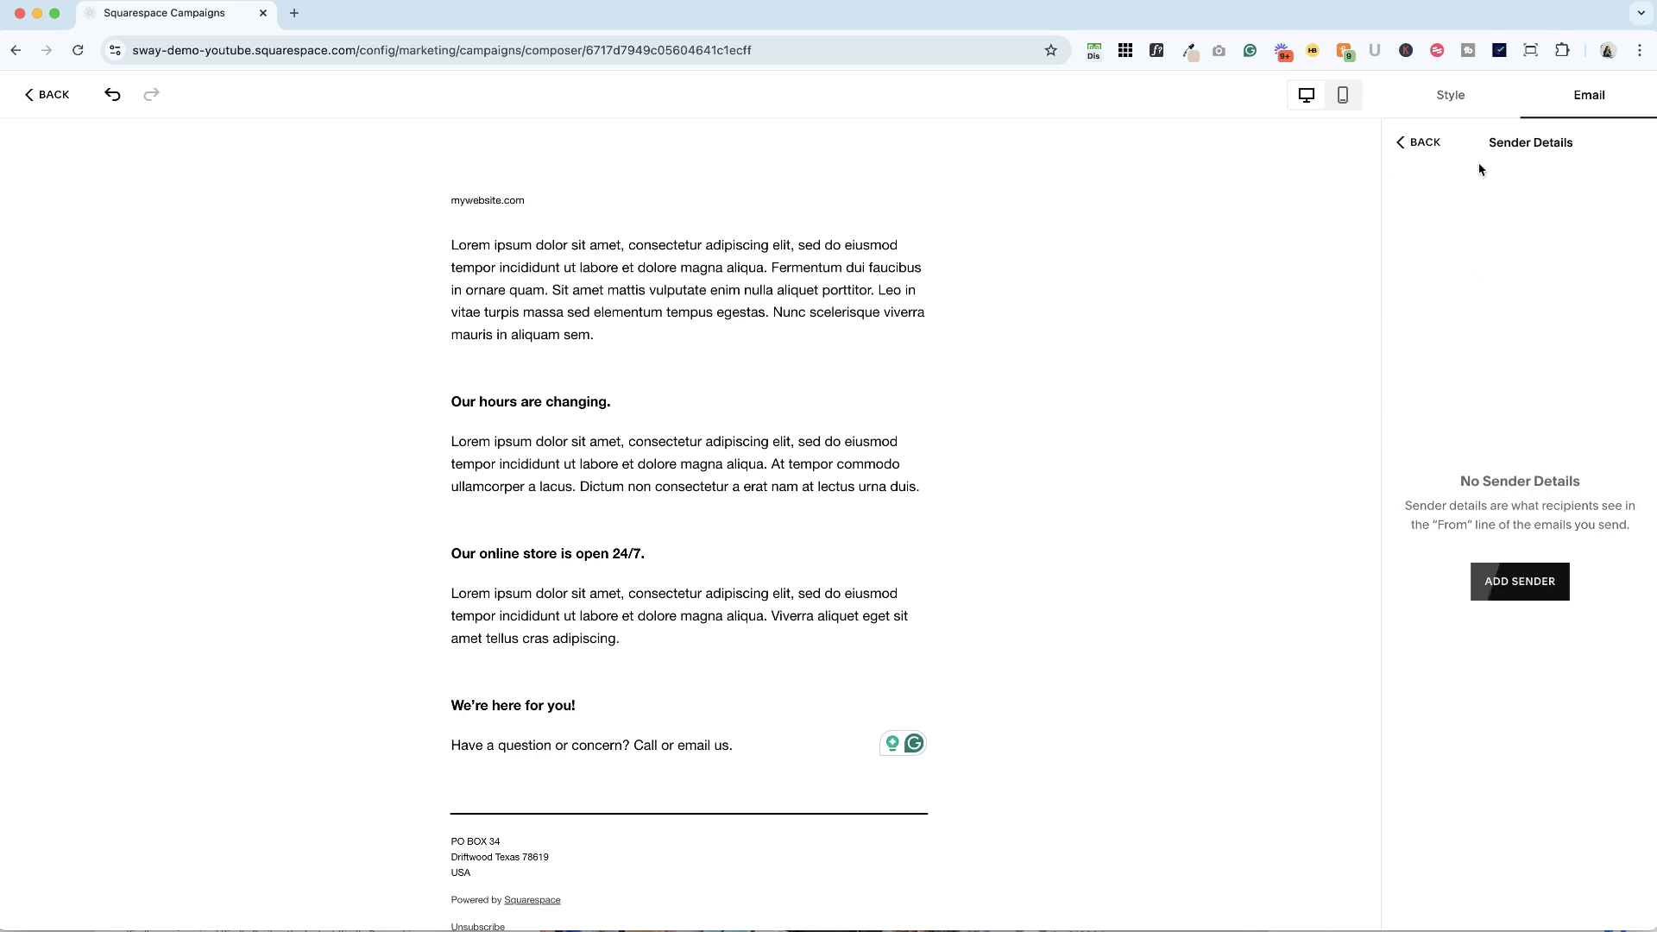
left_click(1425, 140)
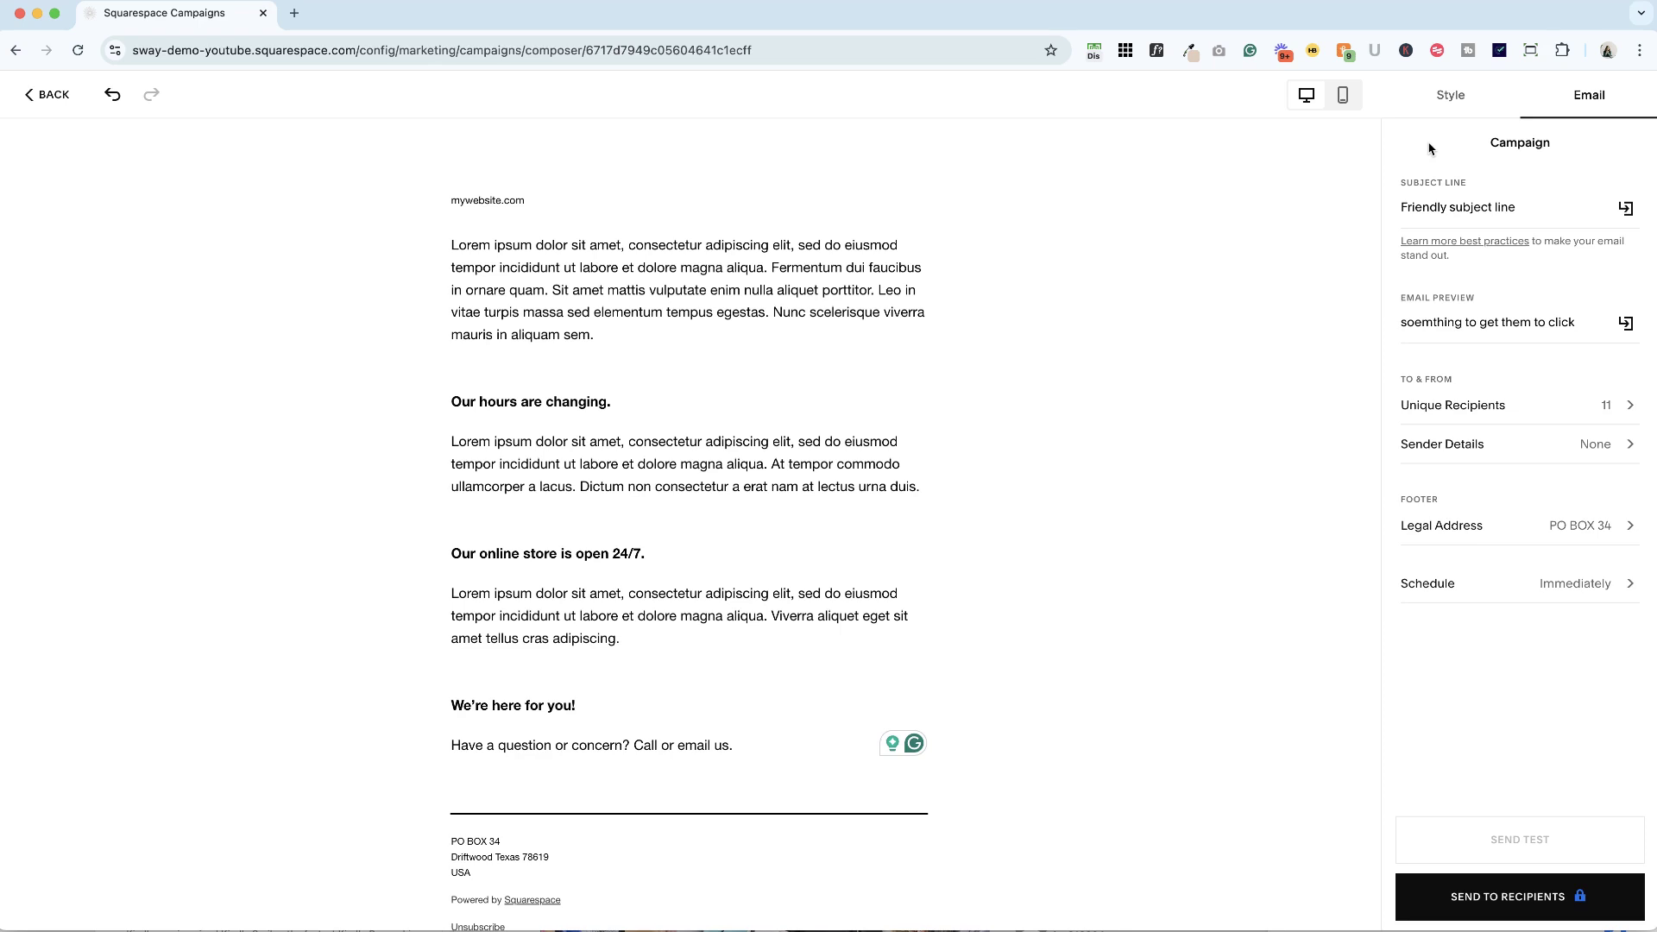
Try an Oct 22 send date, then set the schedule back to Send Immediately
left_click(1511, 590)
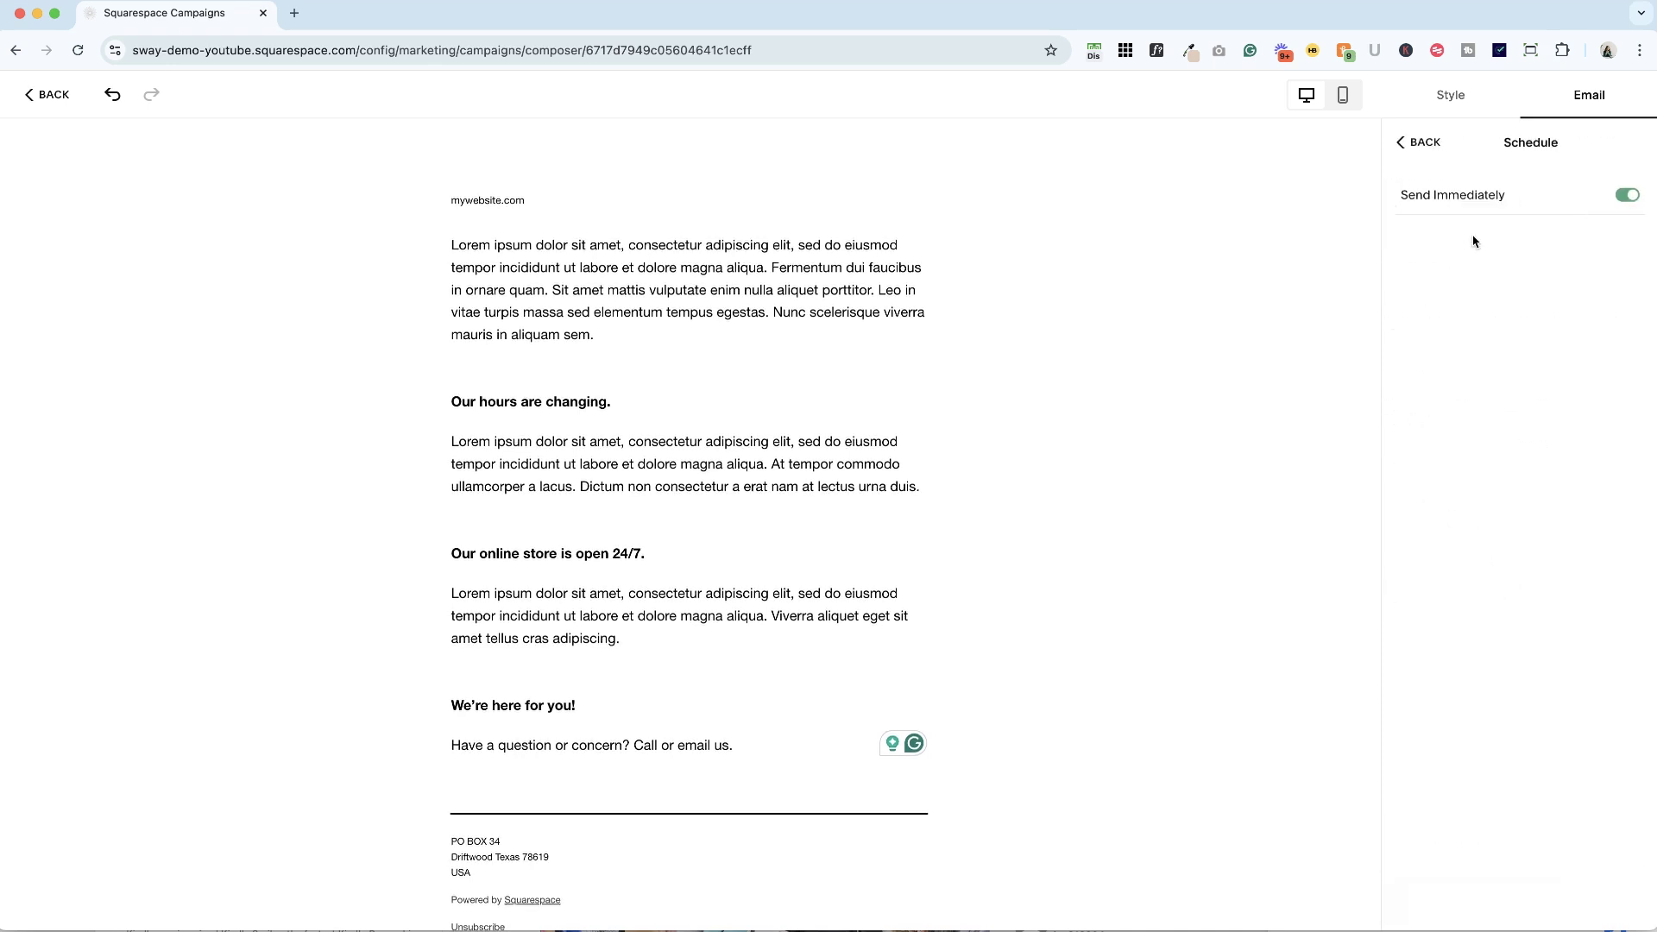
left_click(1624, 196)
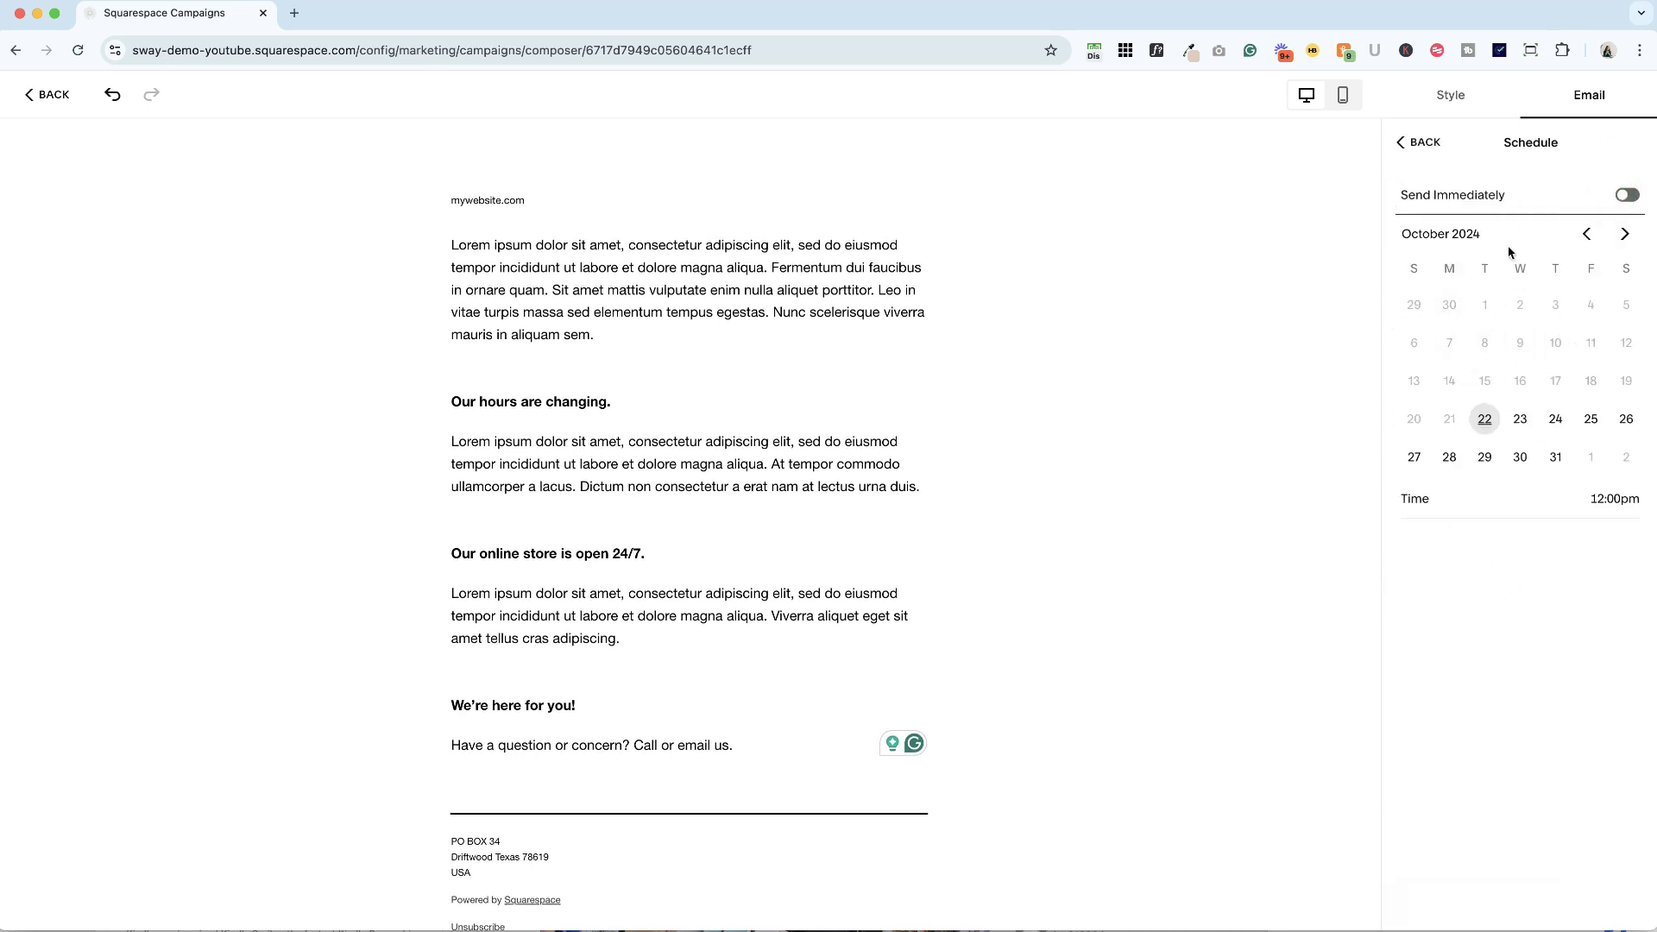
left_click(1399, 139)
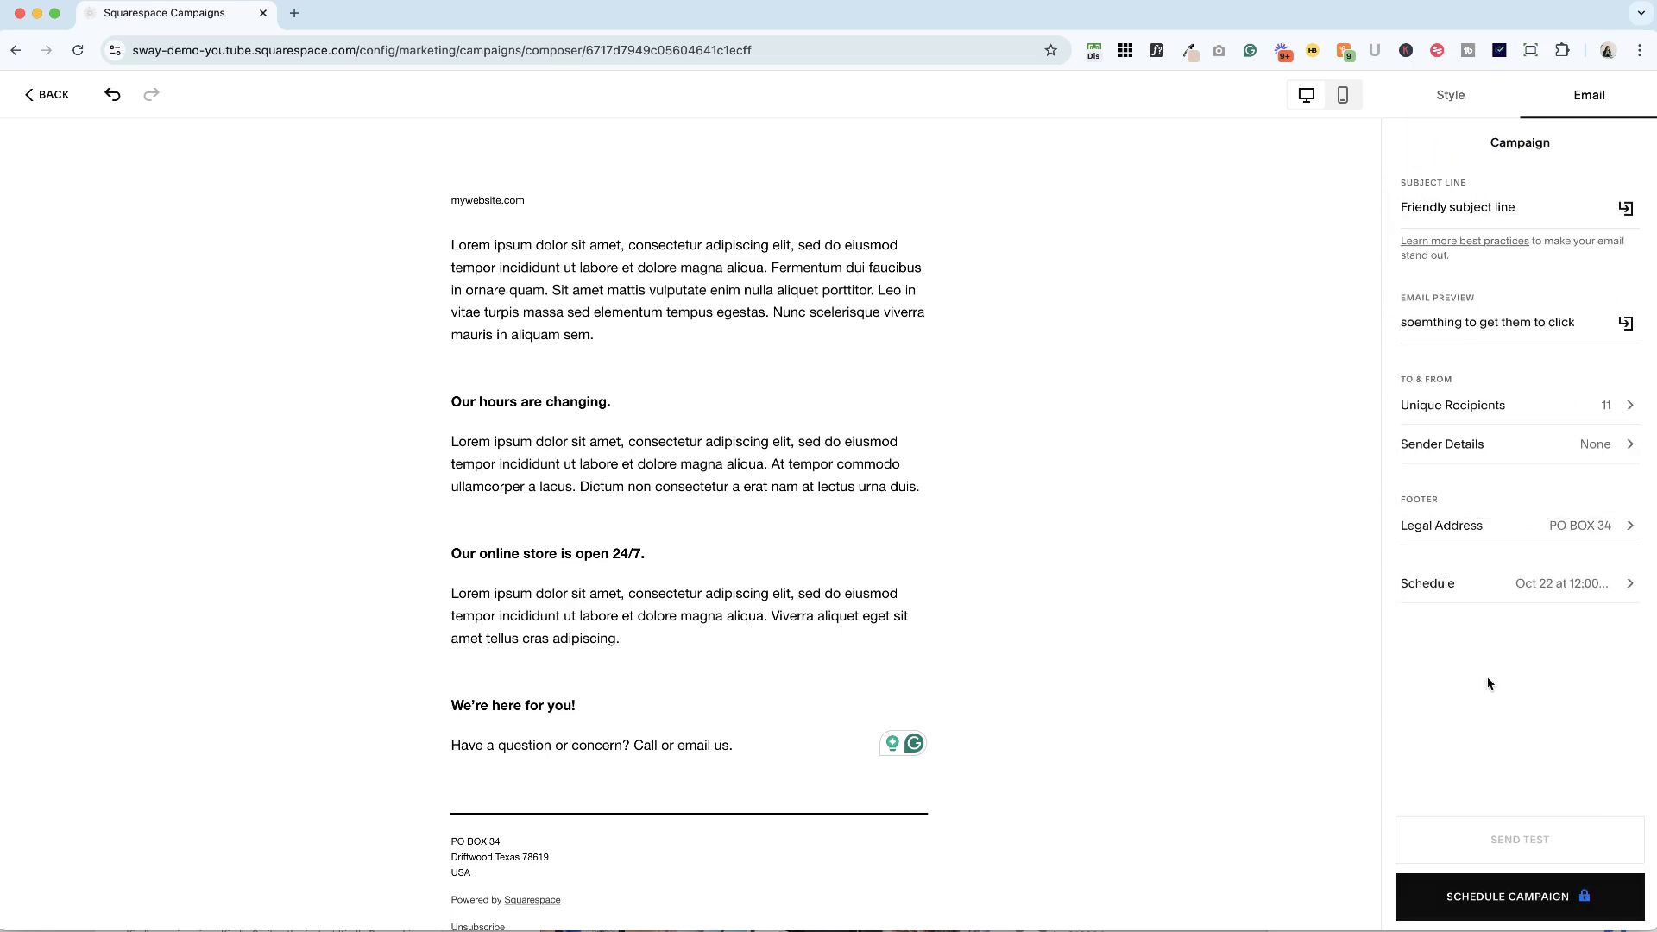
left_click(1507, 592)
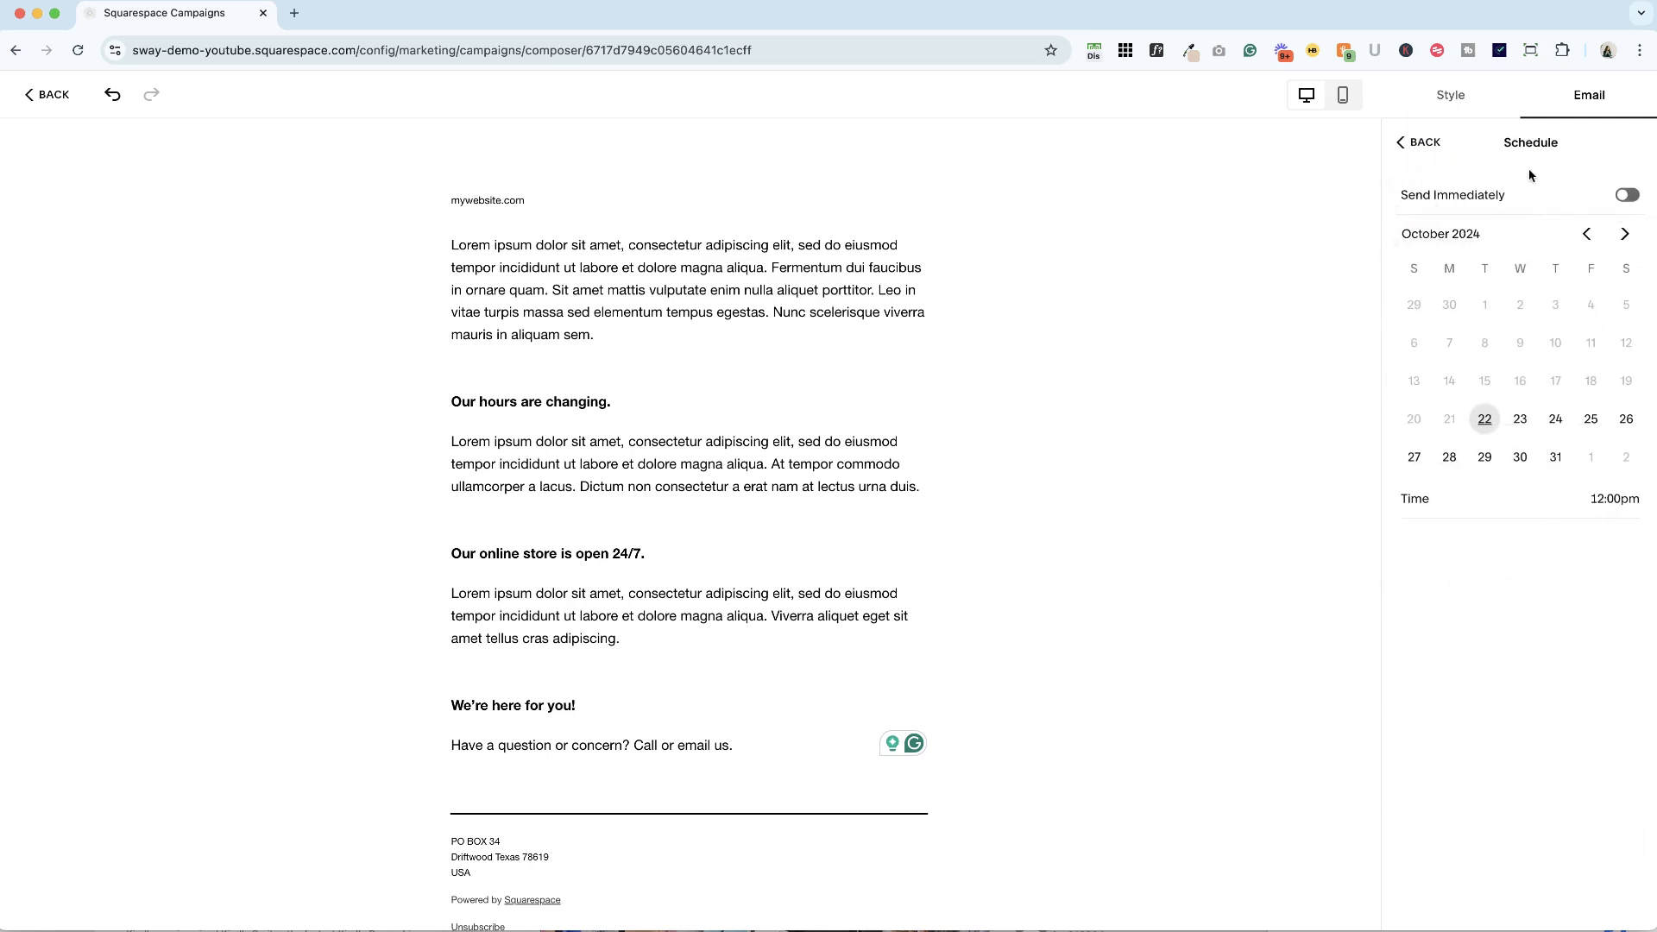
left_click(1626, 195)
left_click(1417, 141)
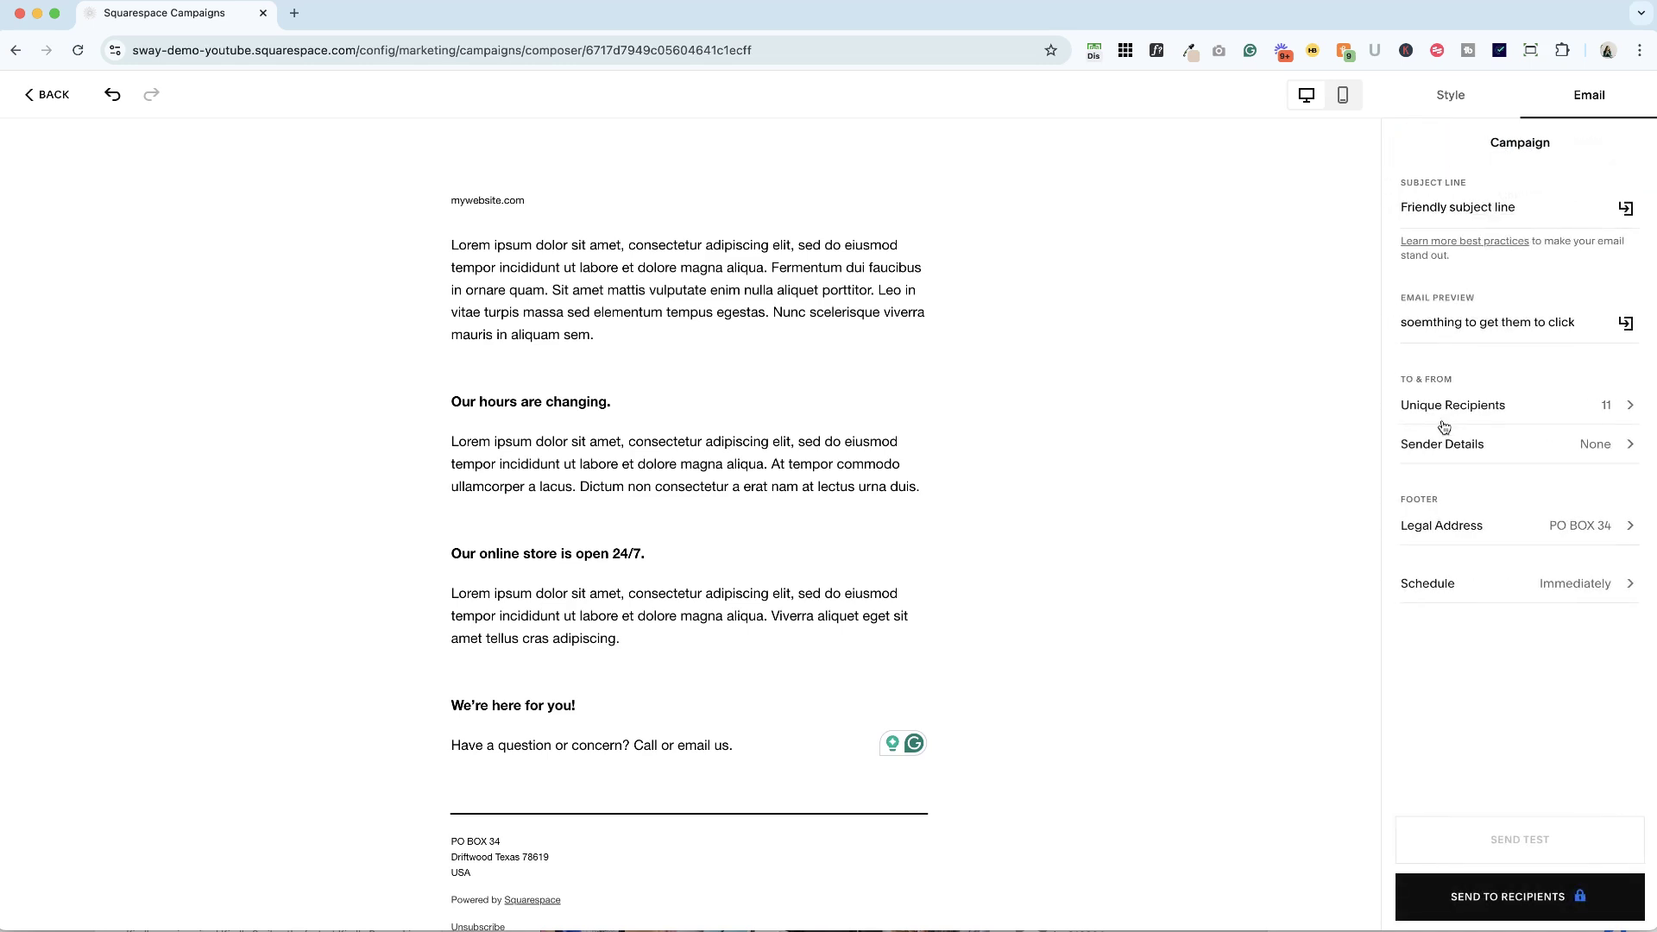